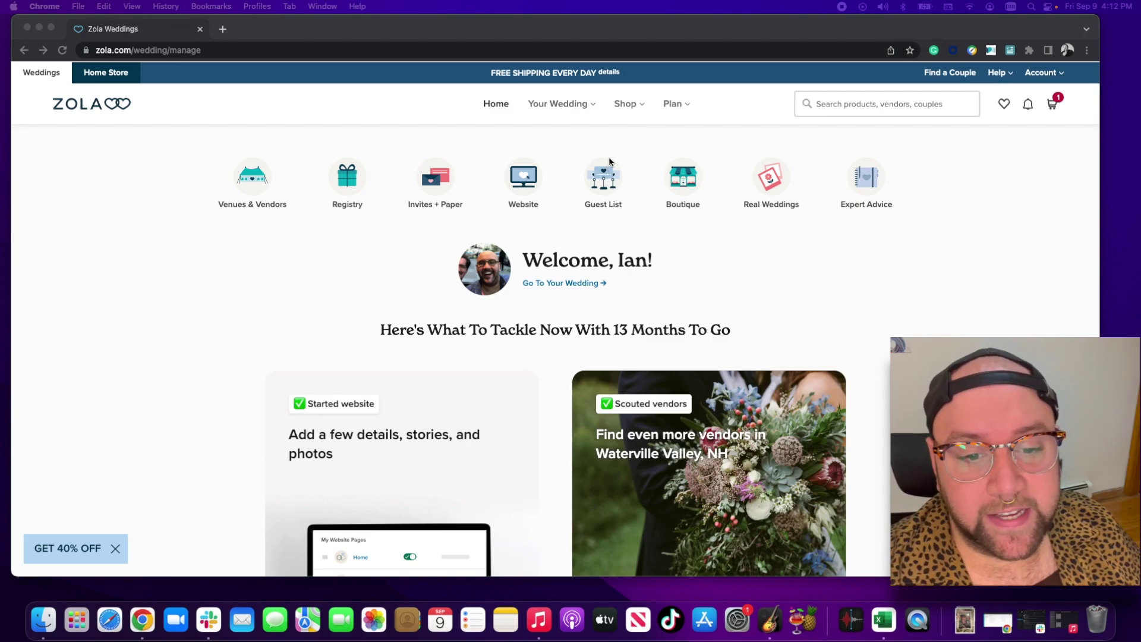
- Open the Plan menu in Zola's top navigation to show the guest list links
{"action": "left_click", "coordinate": [682, 108]}
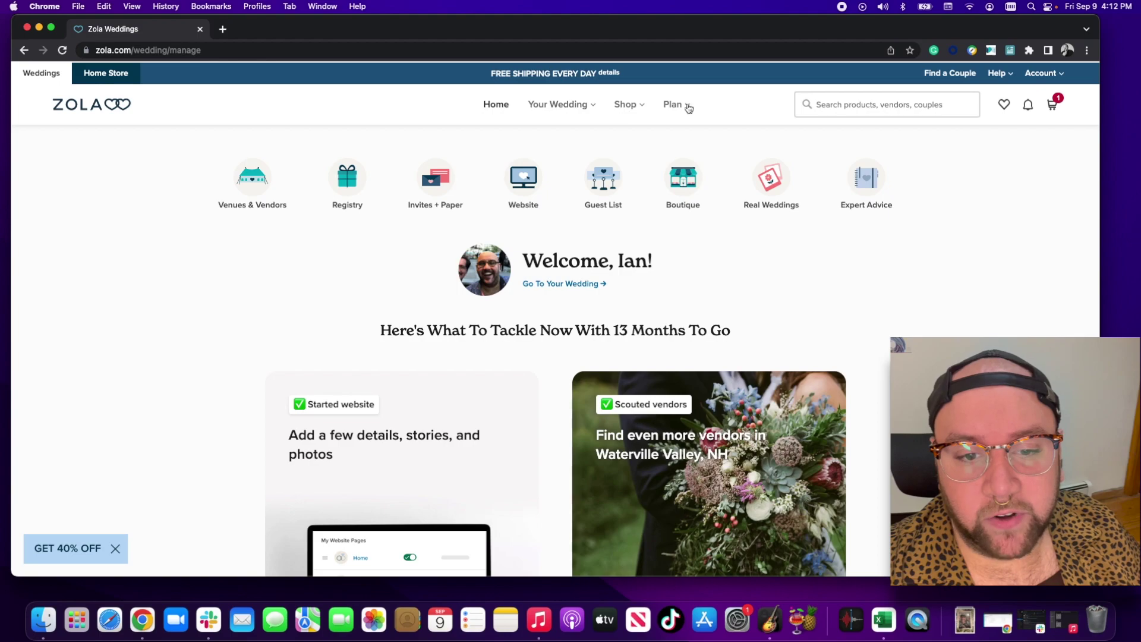
{"action": "mouse_move", "coordinate": [688, 109]}
{"action": "scroll", "coordinate": [696, 119], "scroll_direction": "down", "scroll_amount": 1}
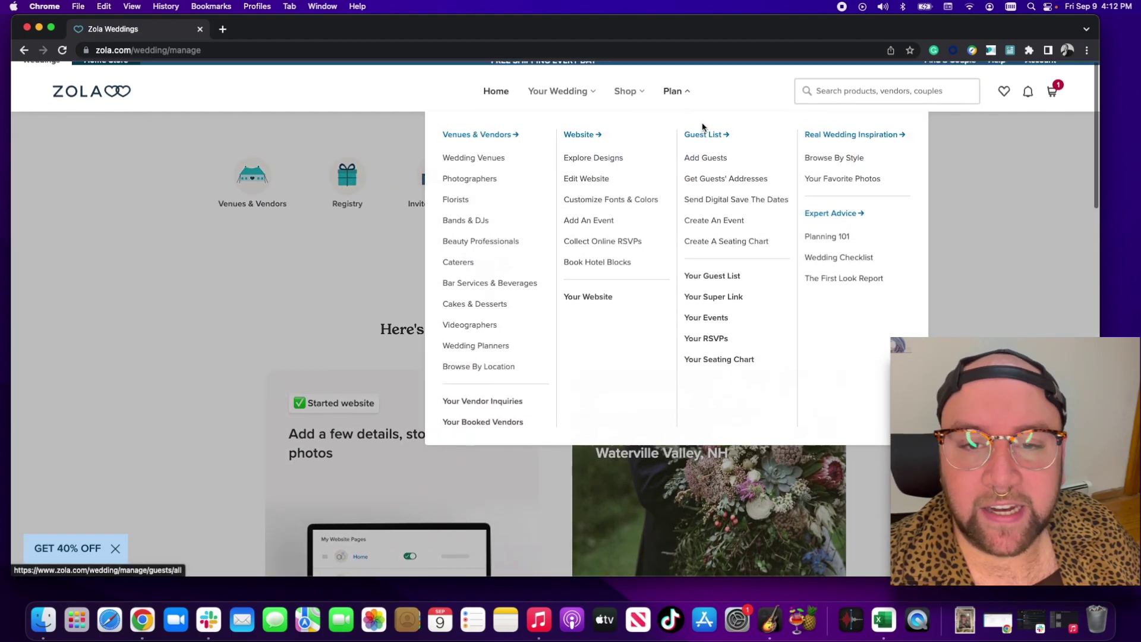
{"action": "scroll", "coordinate": [702, 128], "scroll_direction": "down", "scroll_amount": 1}
- Go to the All Guests page through the Guest List heading
{"action": "left_click", "coordinate": [705, 137]}
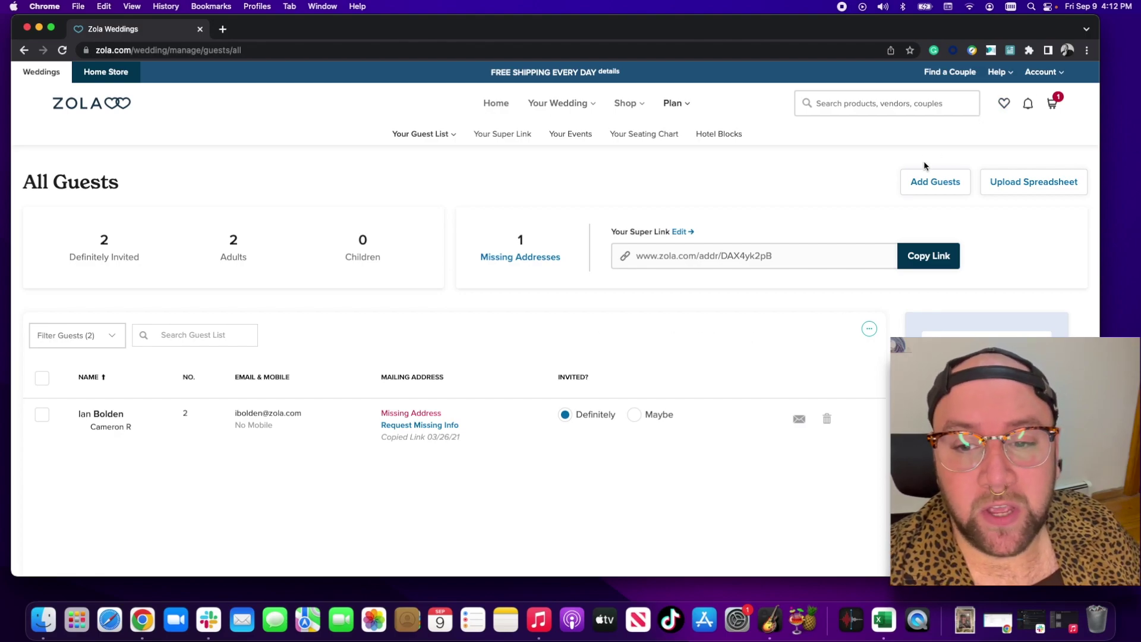
- Start adding guests by spreadsheet upload from the All Guests page
{"action": "left_click", "coordinate": [1027, 182]}
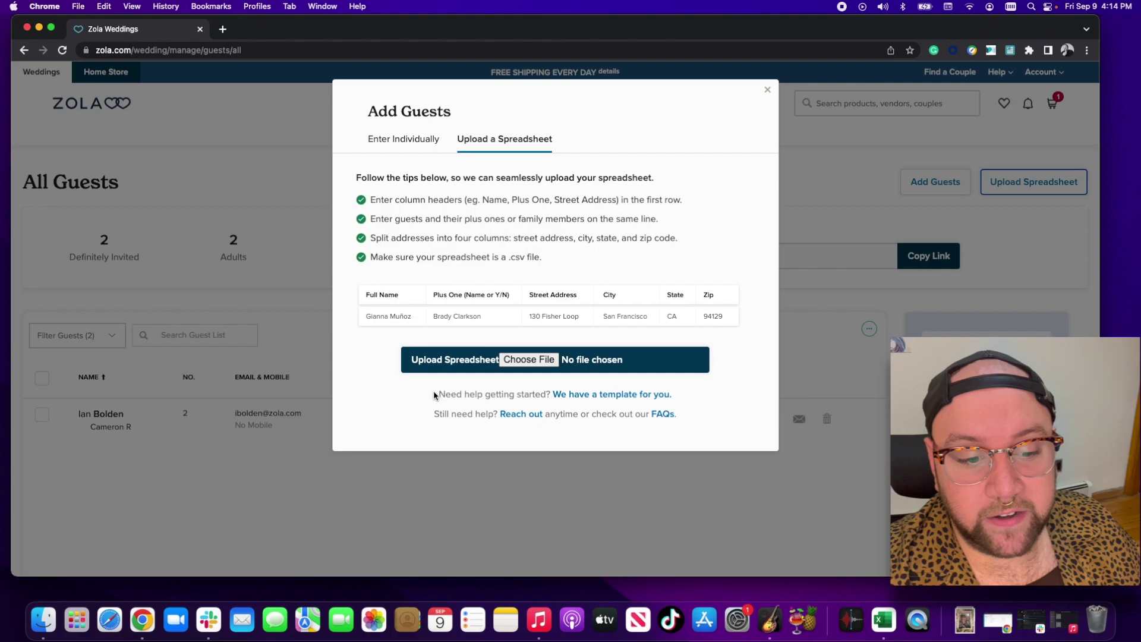
- Download Zola-Guest-Upload-Template.csv and return to the All Guests page
{"action": "left_click_drag", "start_coordinate": [434, 392], "coordinate": [533, 404]}
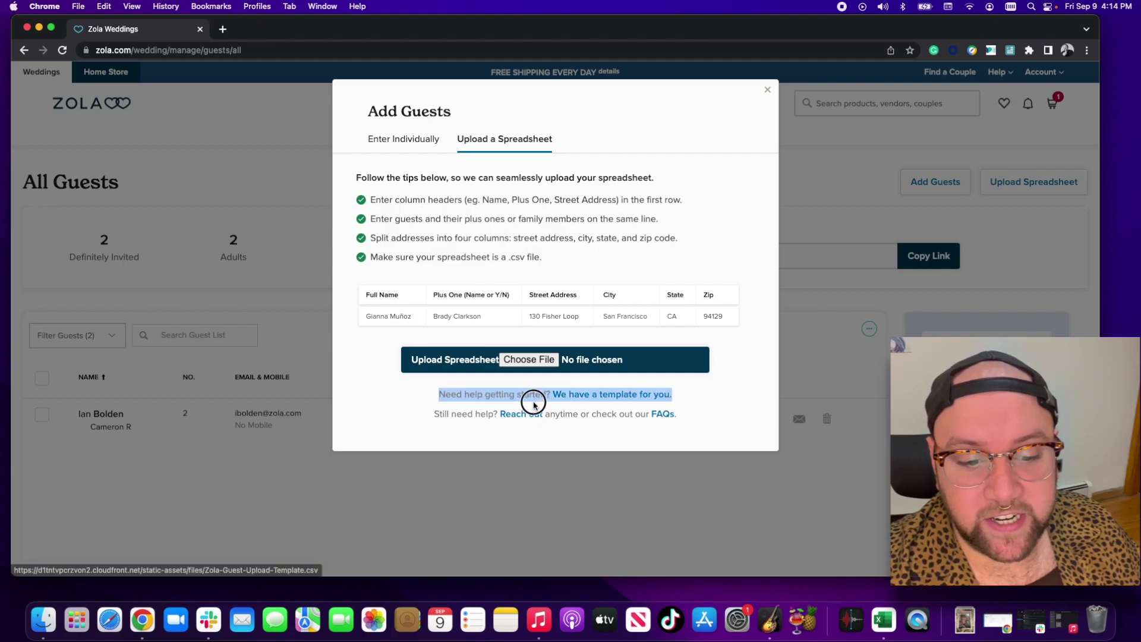
{"action": "left_click", "coordinate": [611, 397]}
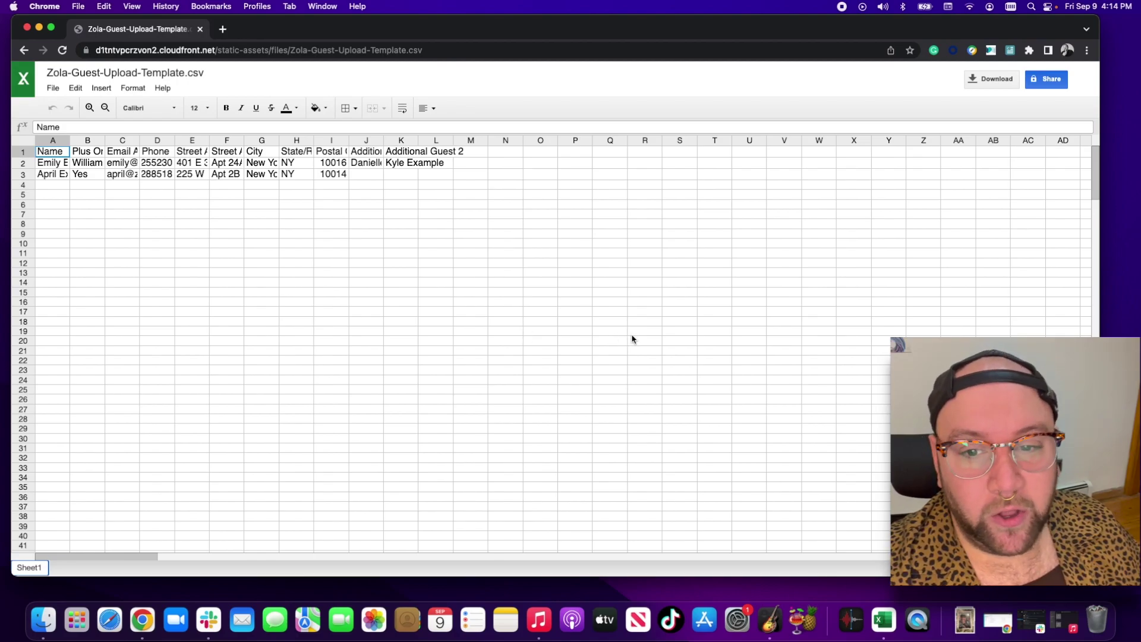
{"action": "left_click", "coordinate": [987, 83]}
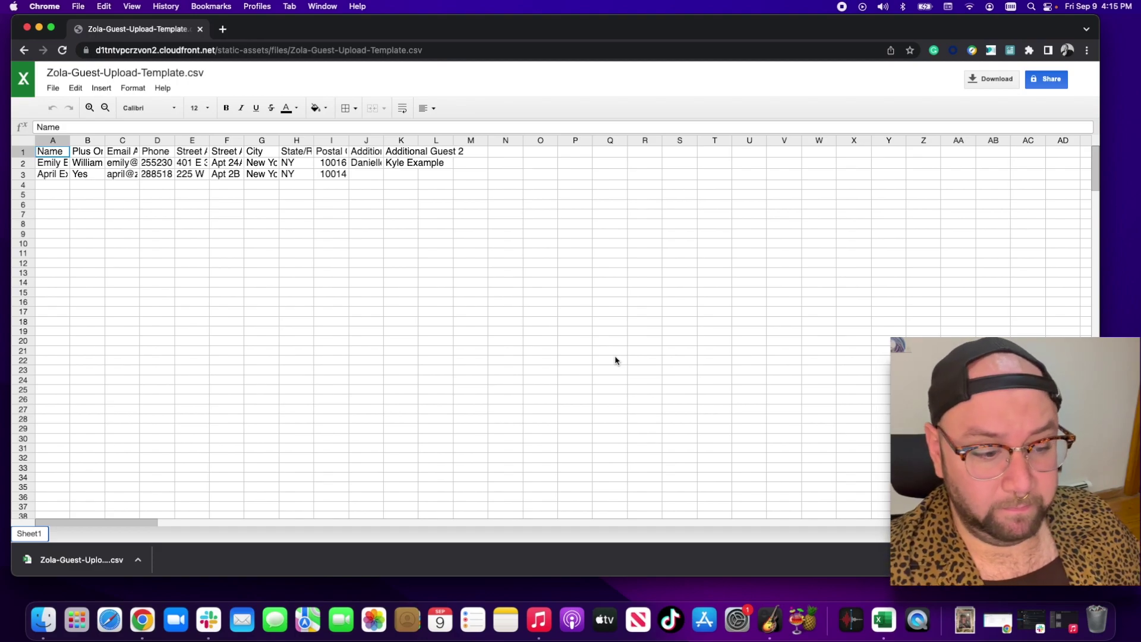
{"action": "left_click", "coordinate": [23, 52]}
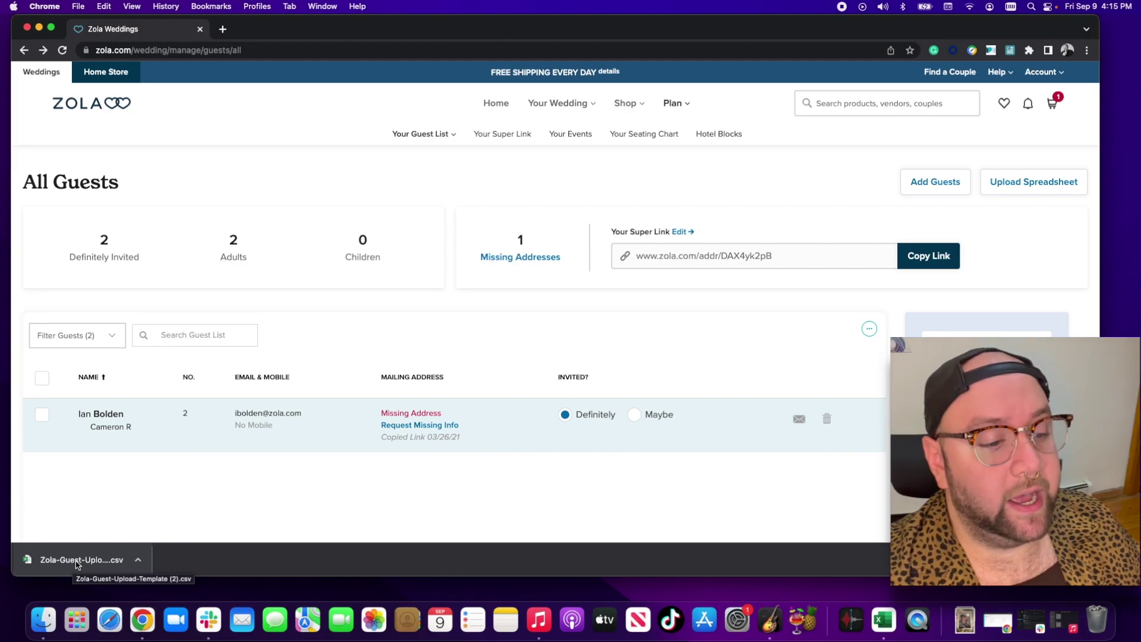
- Open the template CSV in Excel, dismiss the data-loss warning and widen the columns
{"action": "left_click", "coordinate": [77, 562]}
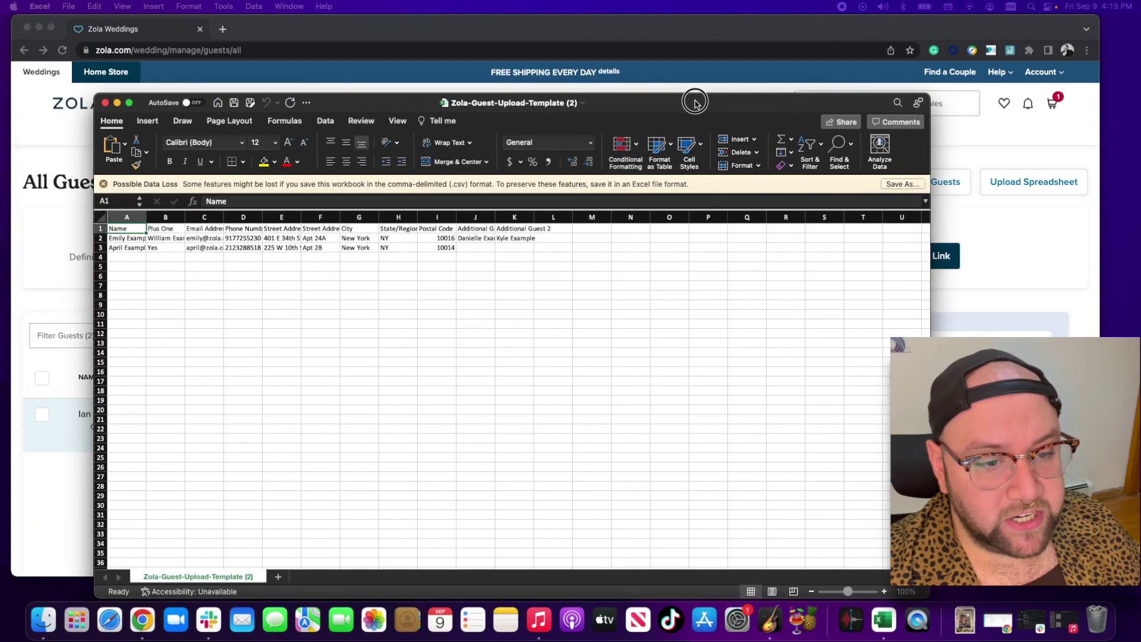
{"action": "left_click_drag", "start_coordinate": [693, 100], "coordinate": [698, 90]}
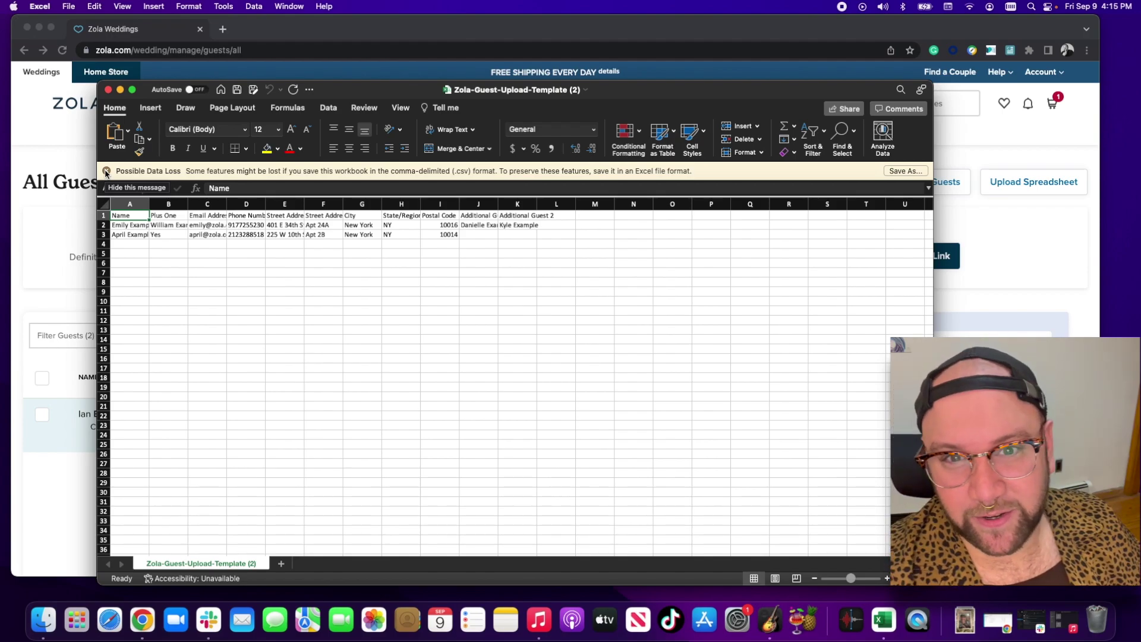
{"action": "left_click", "coordinate": [107, 171]}
{"action": "left_click_drag", "start_coordinate": [149, 188], "coordinate": [604, 185]}
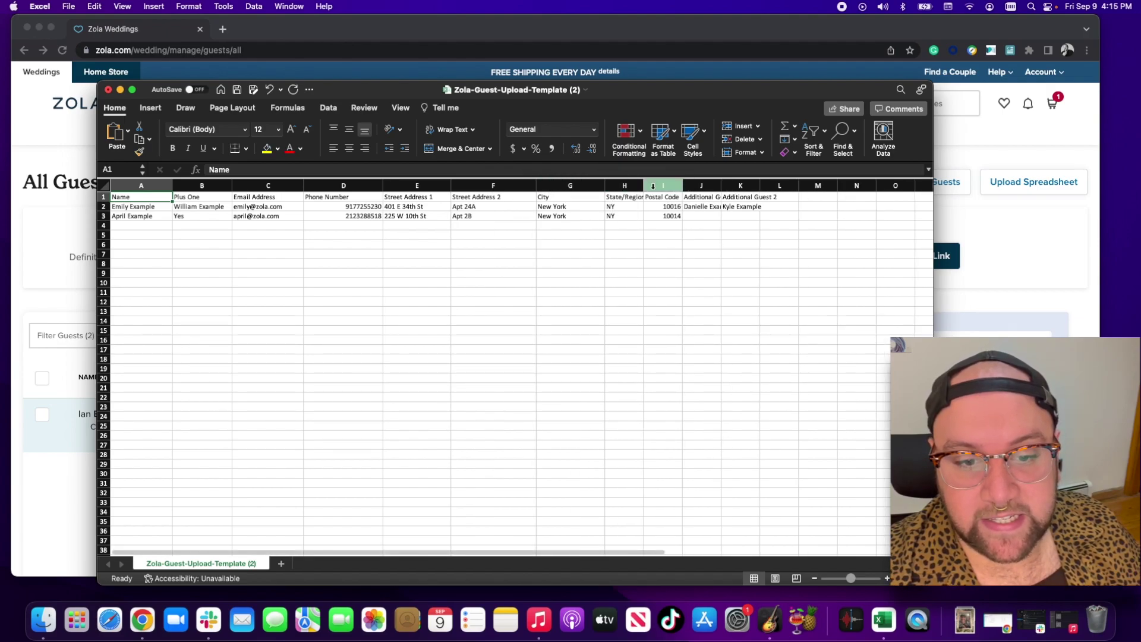
- Widen column J to show 'Additional Guest 1', then review columns B through J
{"action": "left_click_drag", "start_coordinate": [721, 186], "coordinate": [814, 186]}
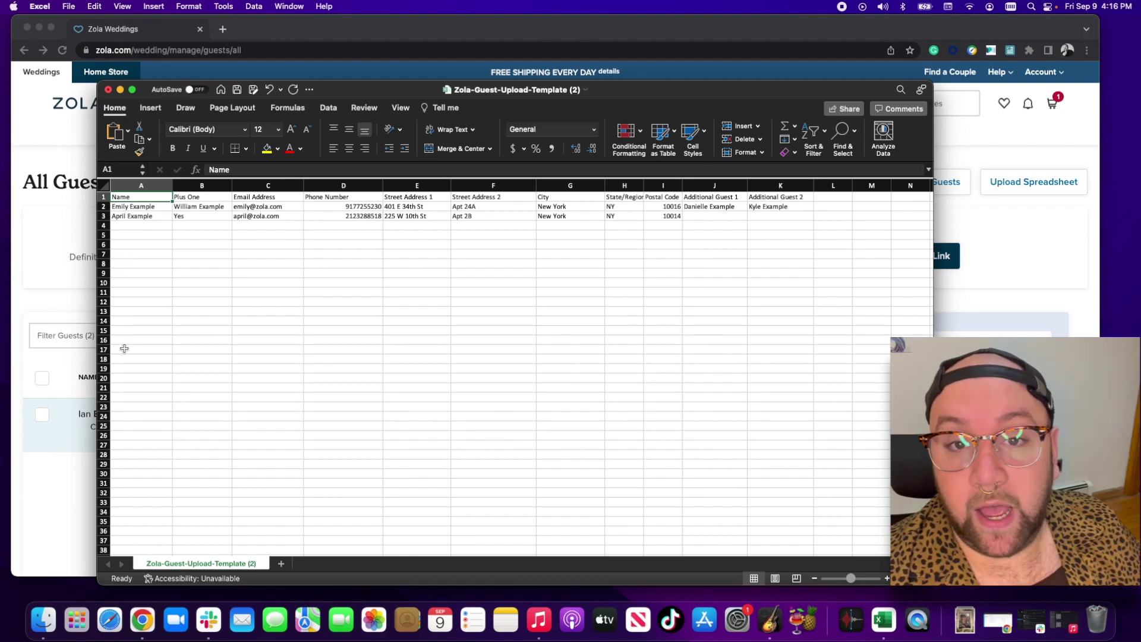
{"action": "left_click", "coordinate": [221, 187]}
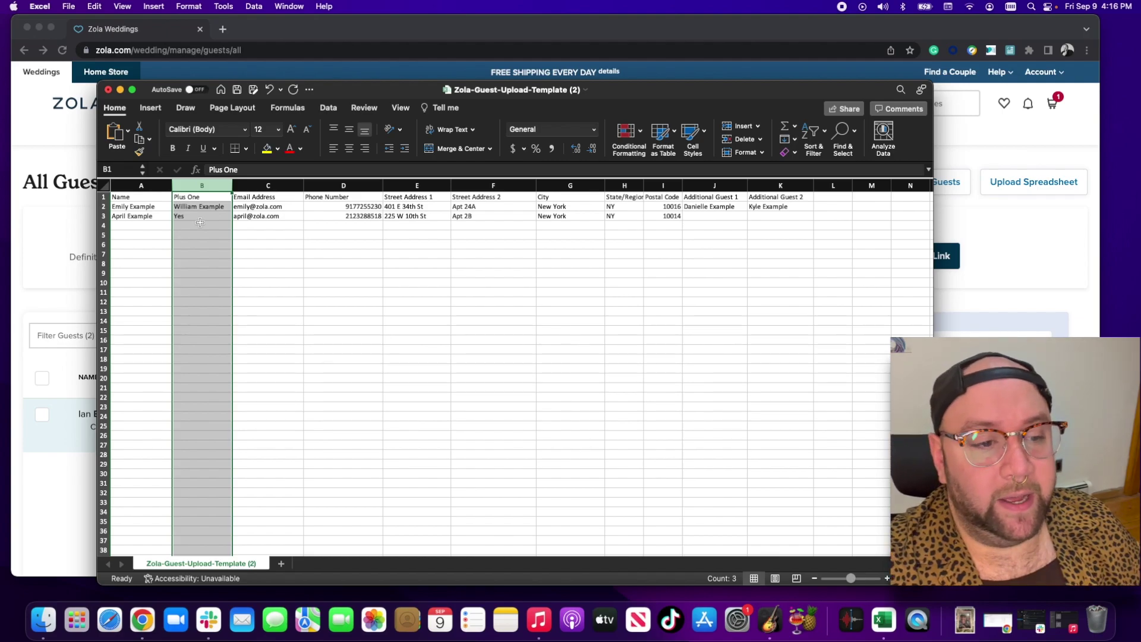
{"action": "left_click", "coordinate": [277, 185]}
{"action": "left_click", "coordinate": [352, 185]}
{"action": "left_click", "coordinate": [417, 185]}
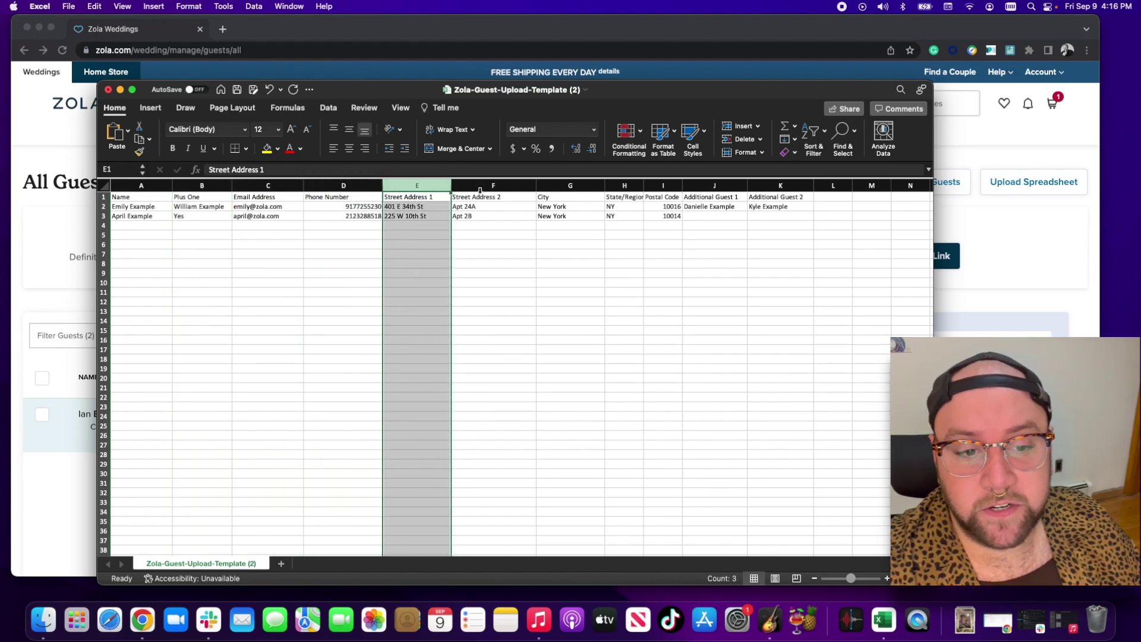
{"action": "left_click", "coordinate": [494, 185]}
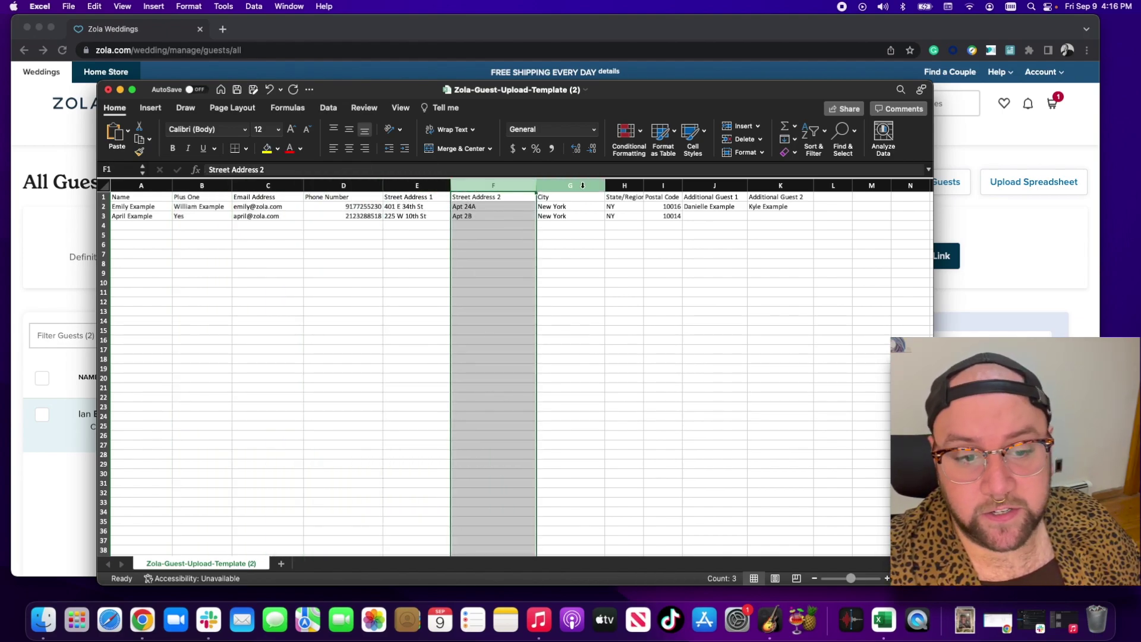
{"action": "left_click", "coordinate": [570, 185]}
{"action": "left_click", "coordinate": [624, 186]}
{"action": "left_click", "coordinate": [663, 185]}
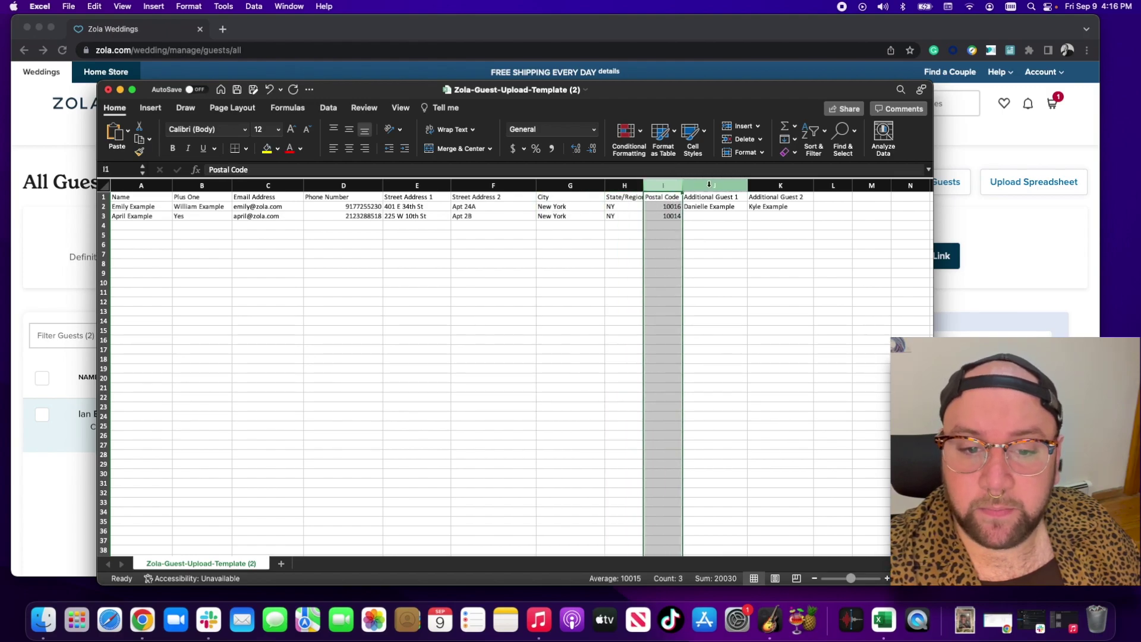
{"action": "left_click", "coordinate": [710, 185]}
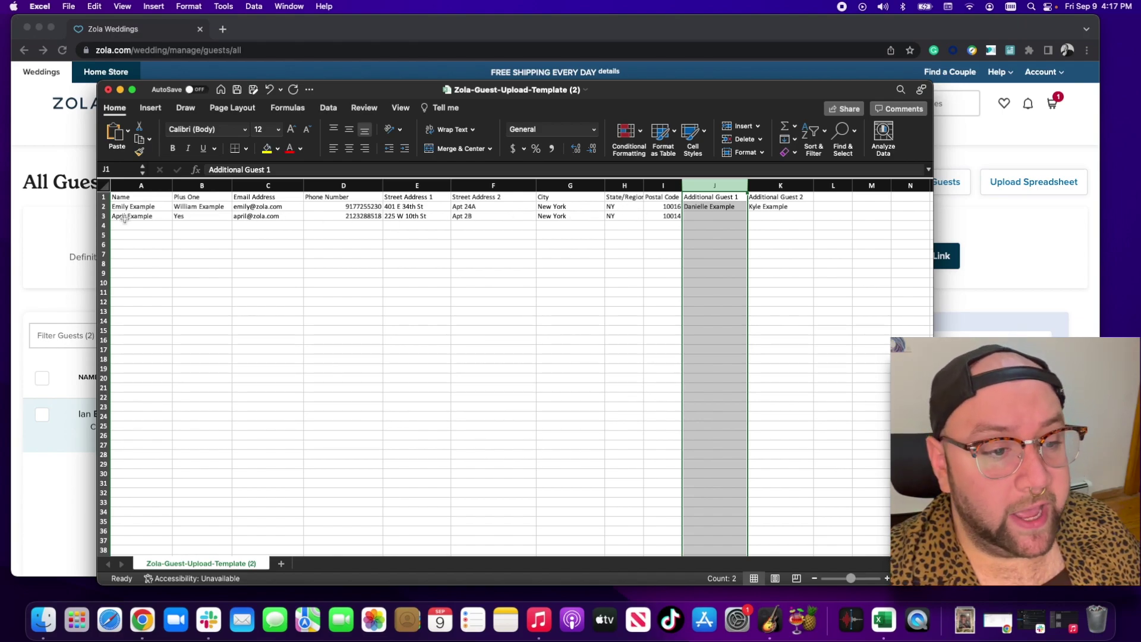
- Enter a new guest's name, Plus One 'No' and e-mail address in row 4
{"action": "left_click", "coordinate": [141, 226]}
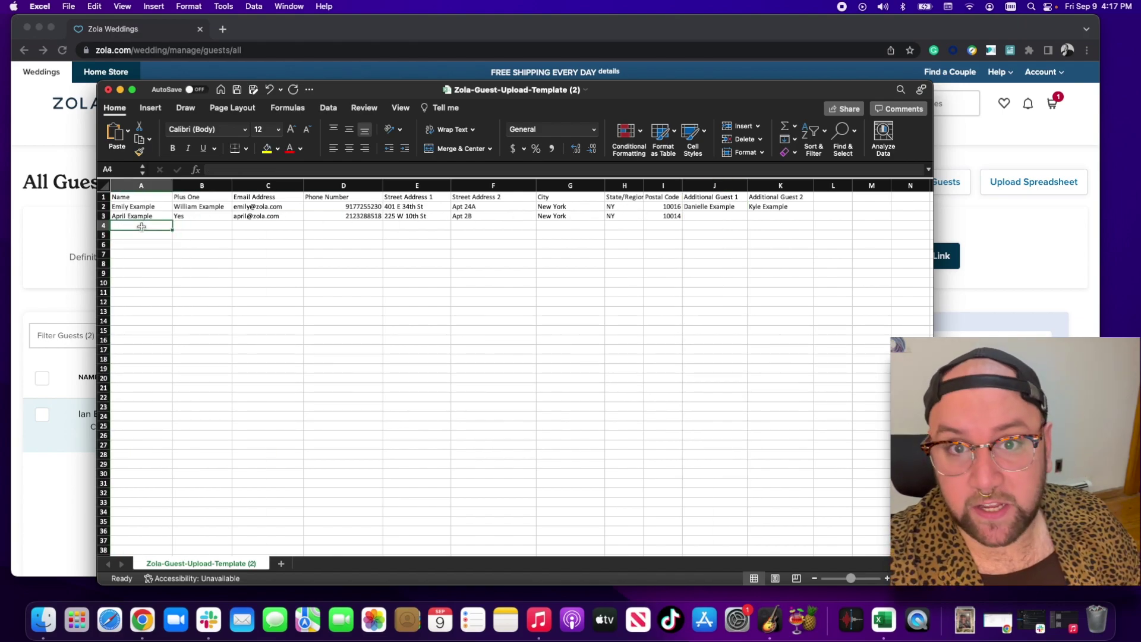
{"action": "type", "text": "Jackie Example"}
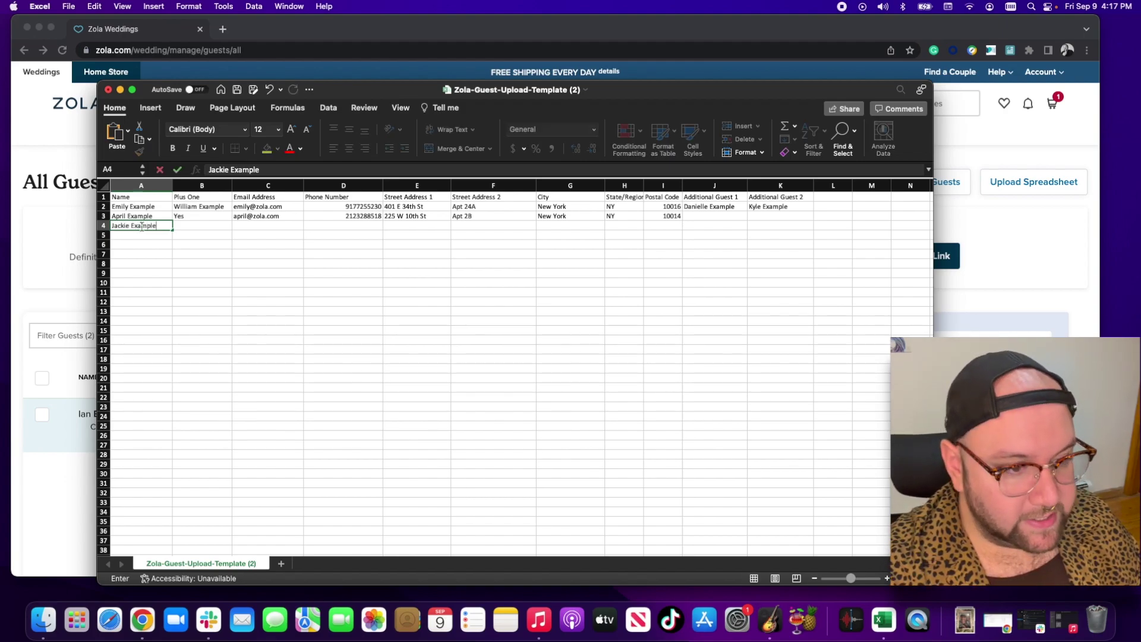
{"action": "left_click", "coordinate": [204, 223]}
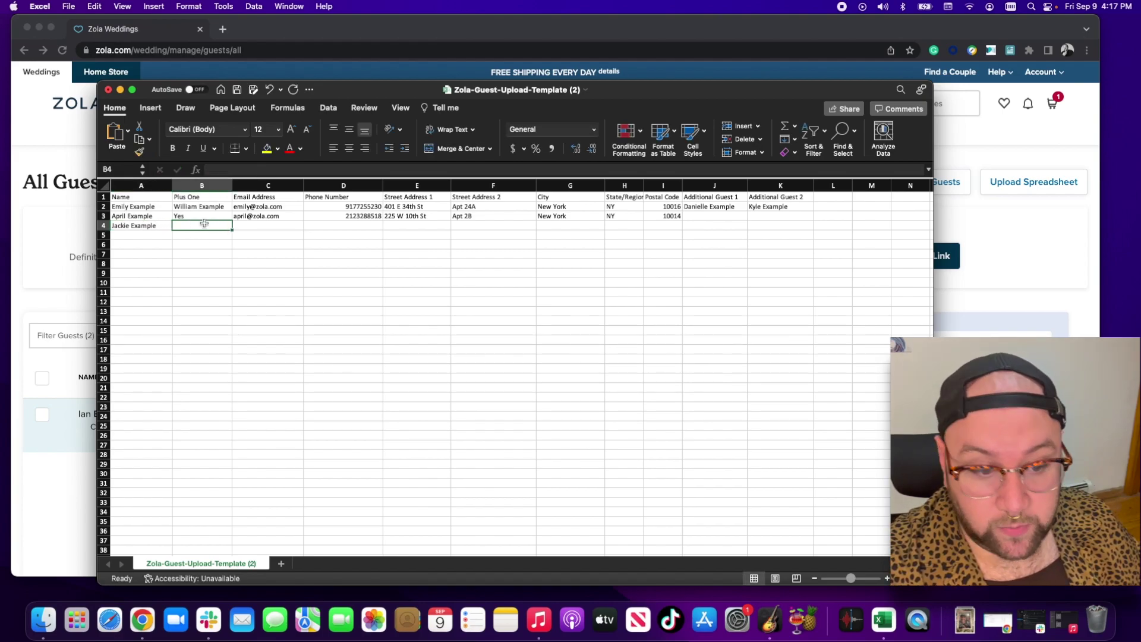
{"action": "type", "text": "No"}
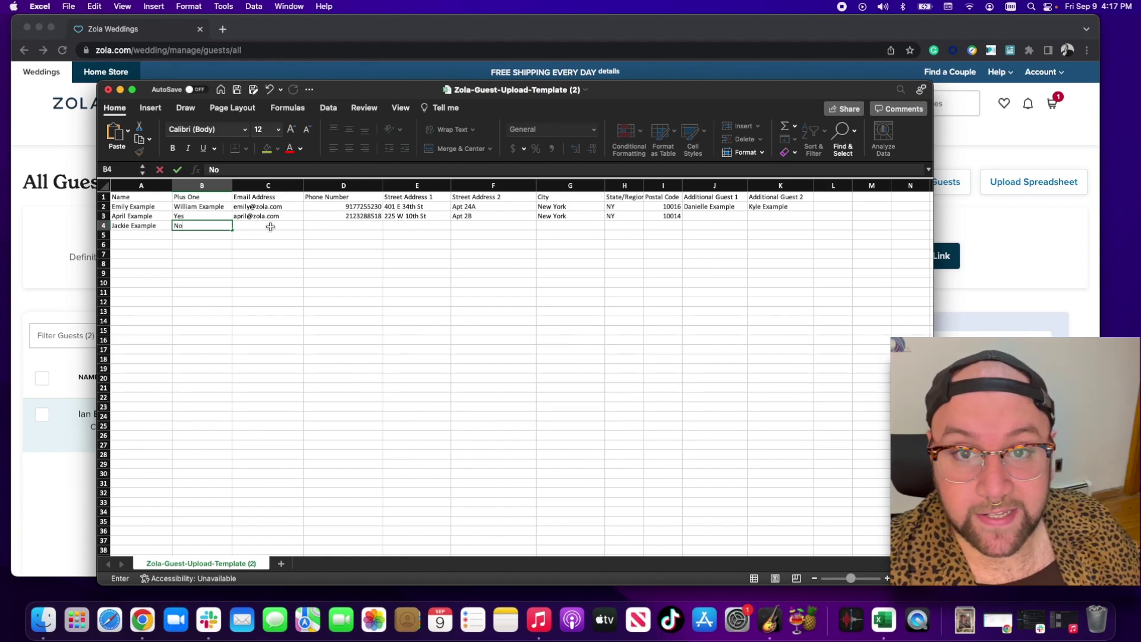
{"action": "left_click", "coordinate": [268, 226]}
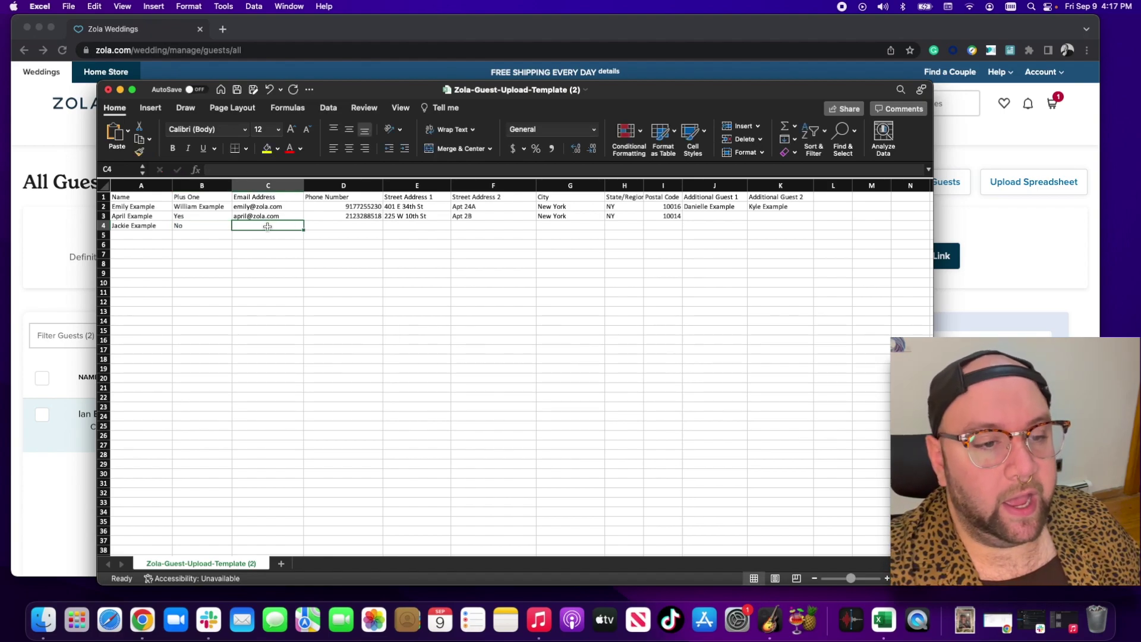
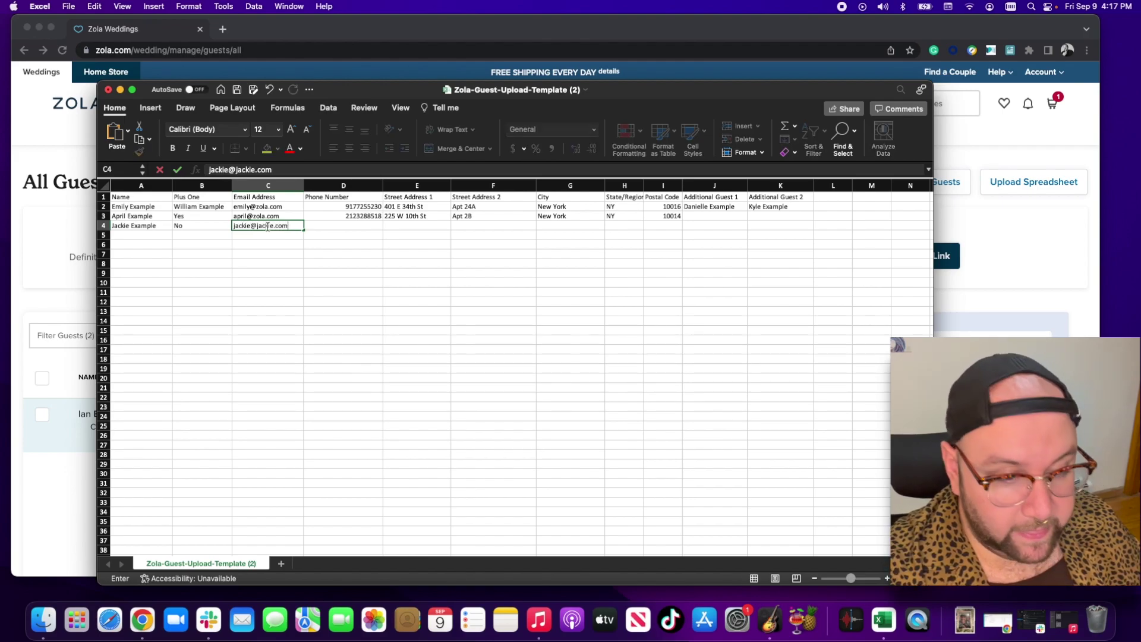
{"action": "left_click", "coordinate": [369, 227]}
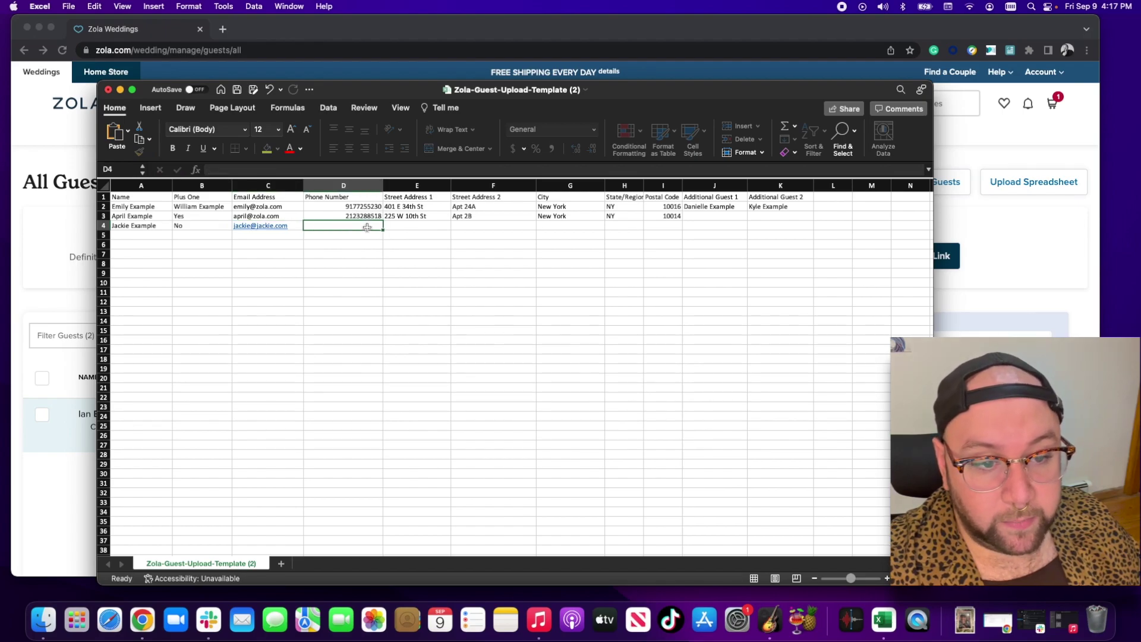
- Fill in the guest's street, apartment, city, state and postal code in row 4
{"action": "left_click", "coordinate": [419, 228]}
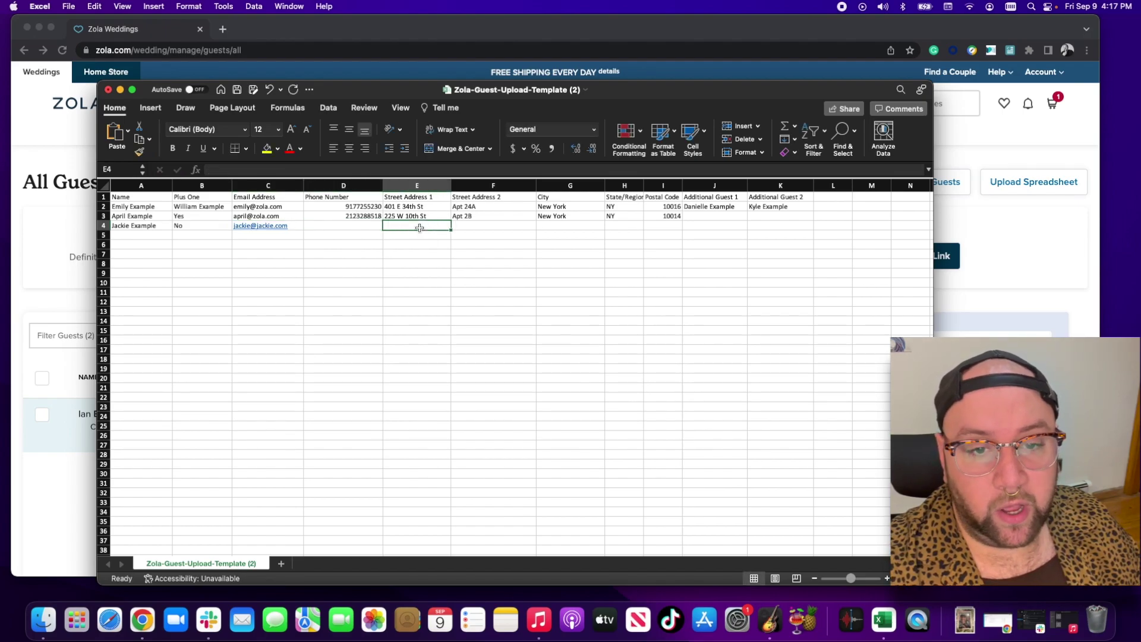
{"action": "type", "text": "123"}
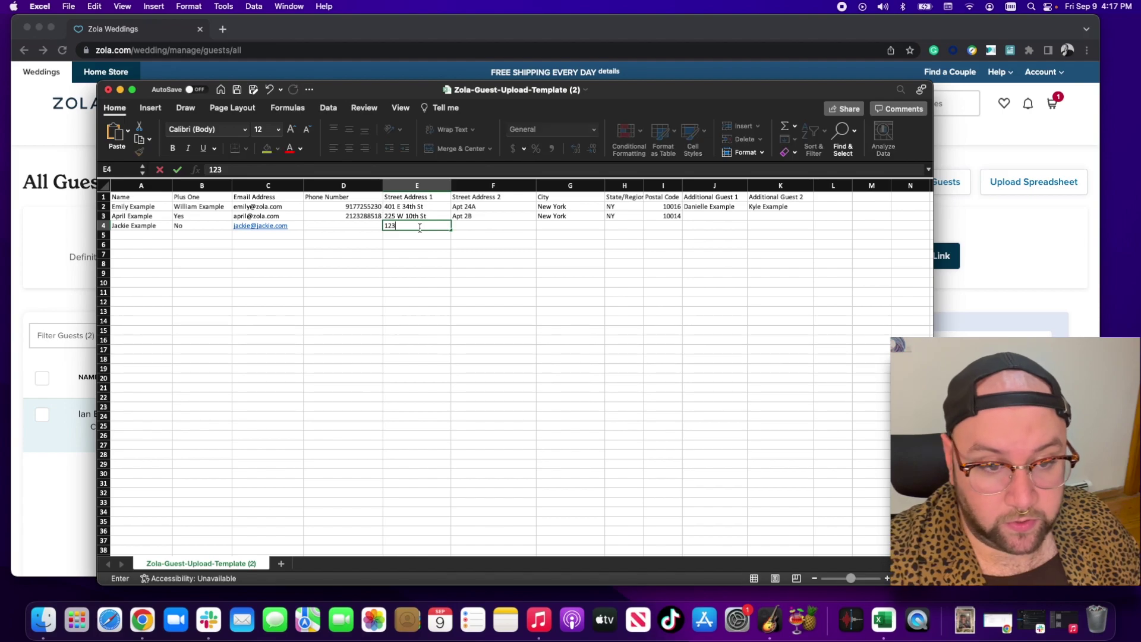
{"action": "type", "text": " Road St"}
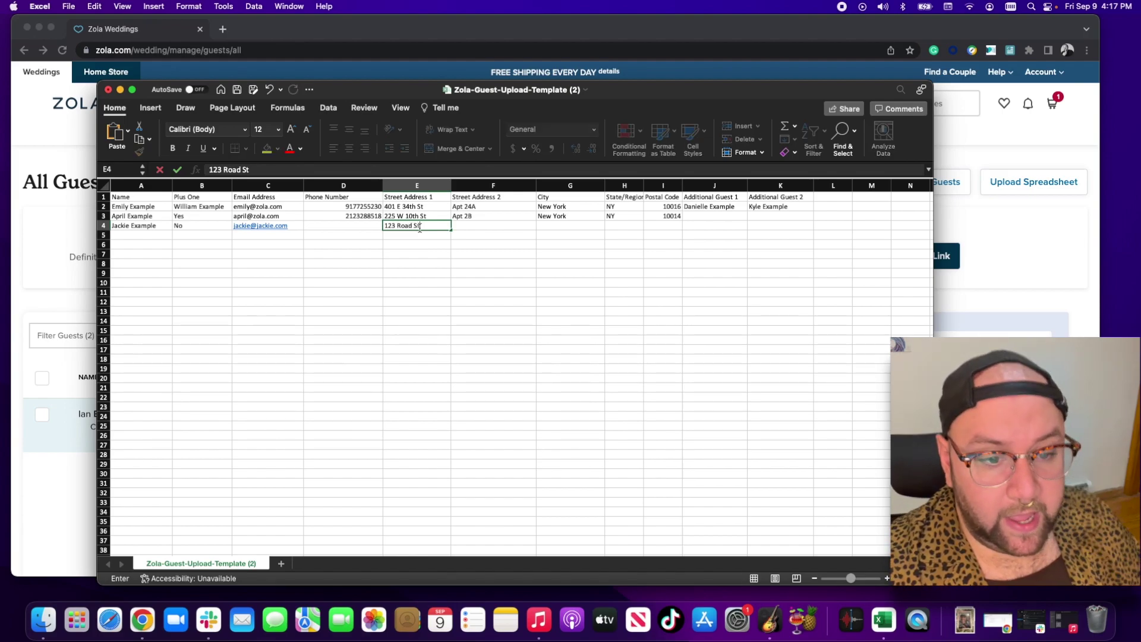
{"action": "left_click", "coordinate": [471, 228]}
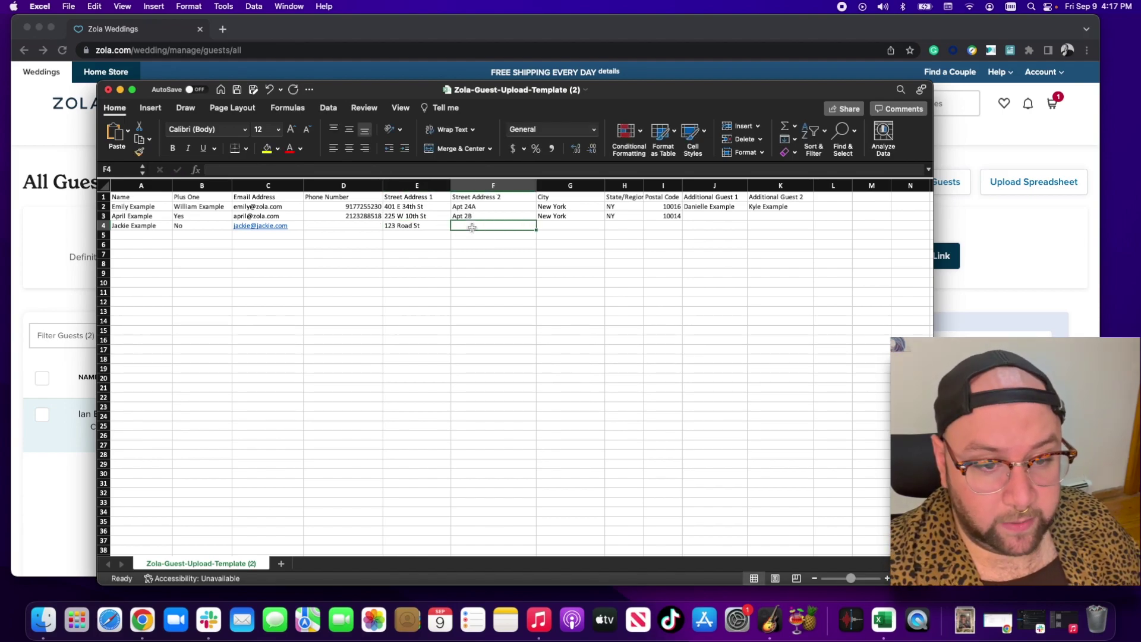
{"action": "type", "text": "Apt1"}
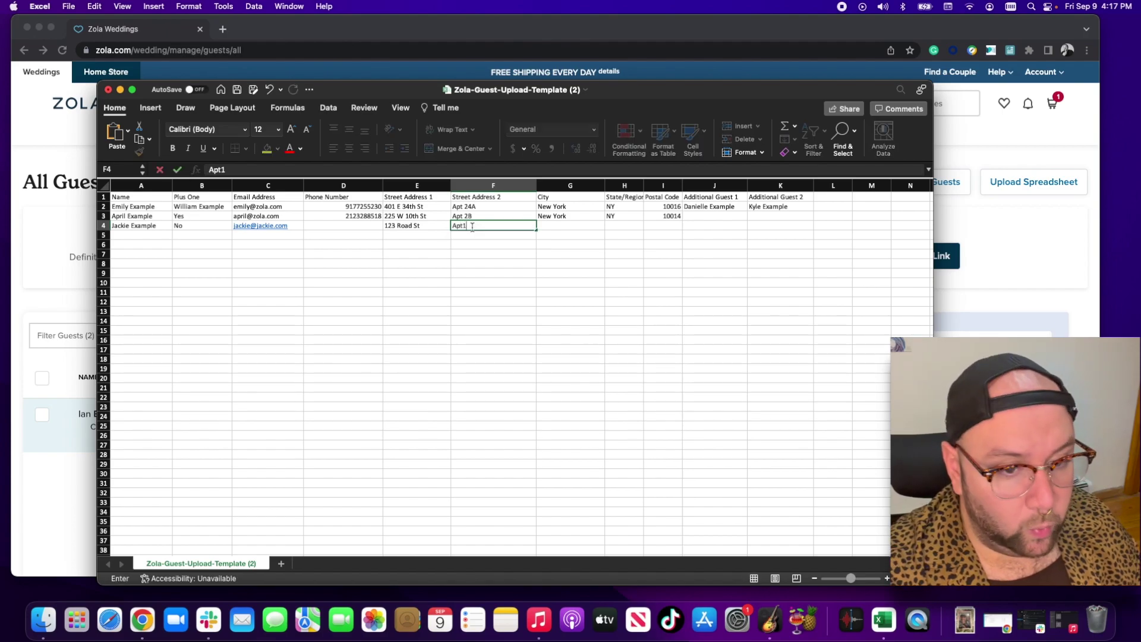
{"action": "left_click", "coordinate": [464, 227]}
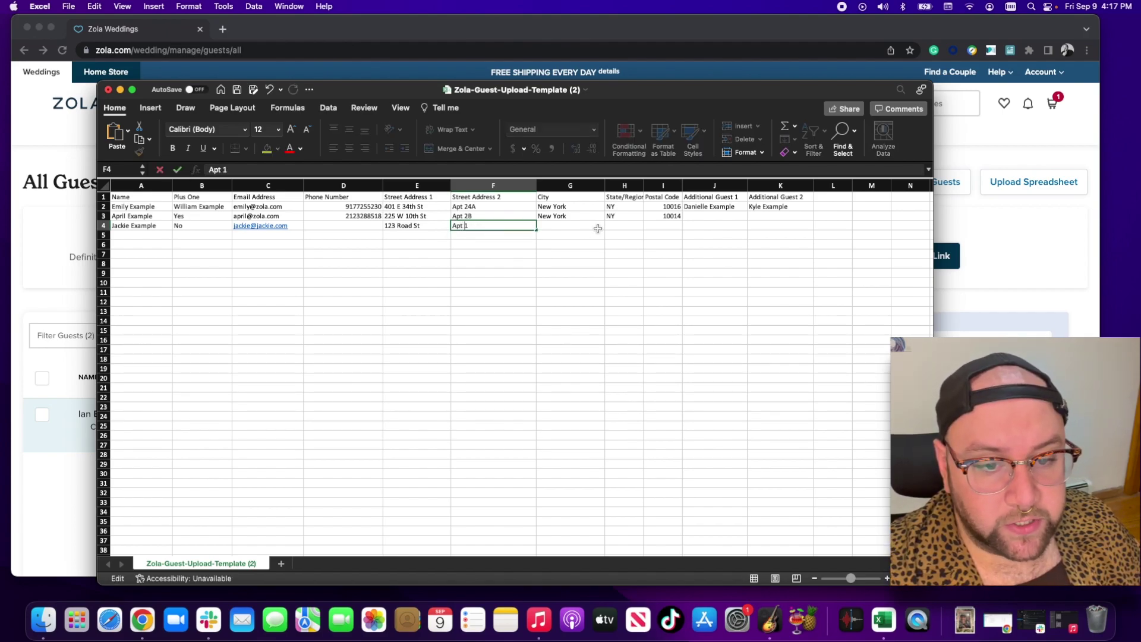
{"action": "left_click", "coordinate": [575, 228]}
{"action": "type", "text": "Na"}
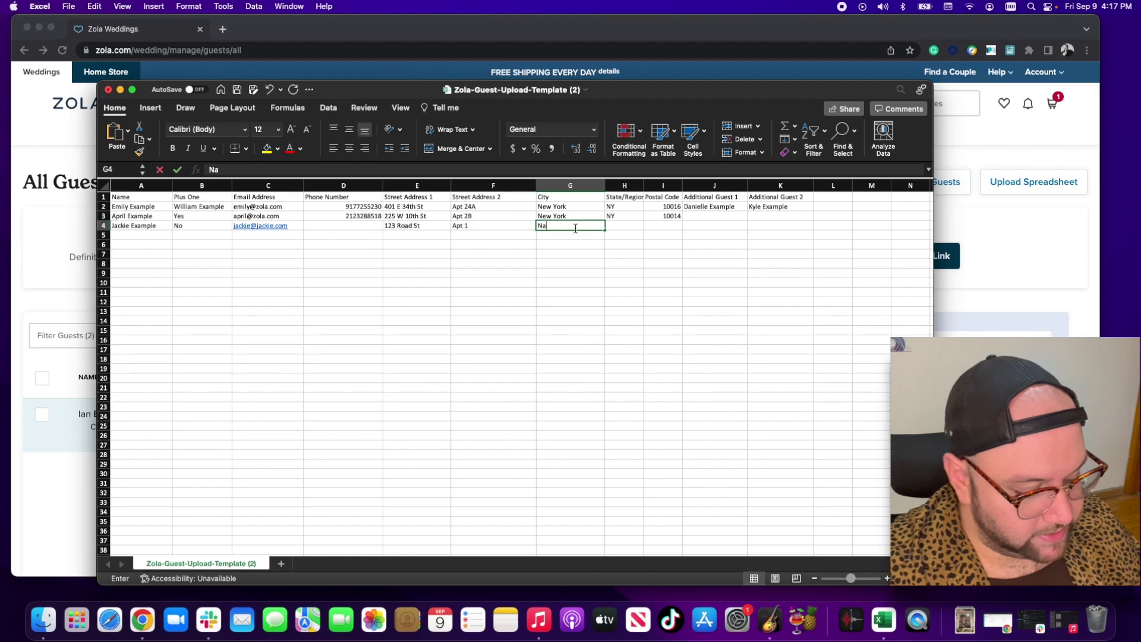
{"action": "key", "text": "BackSpace"}
{"action": "type", "text": "Ew"}
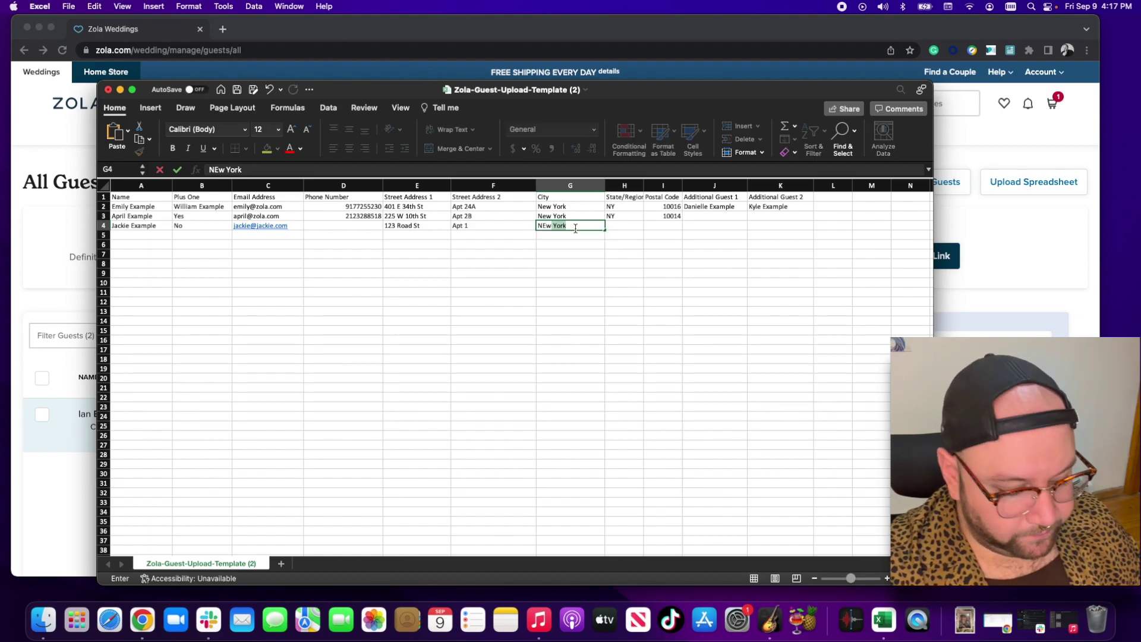
{"action": "key", "text": "BackSpace"}
{"action": "key", "text": "BackSpace"}
{"action": "key", "text": "BackSpace"}
{"action": "type", "text": "ew York"}
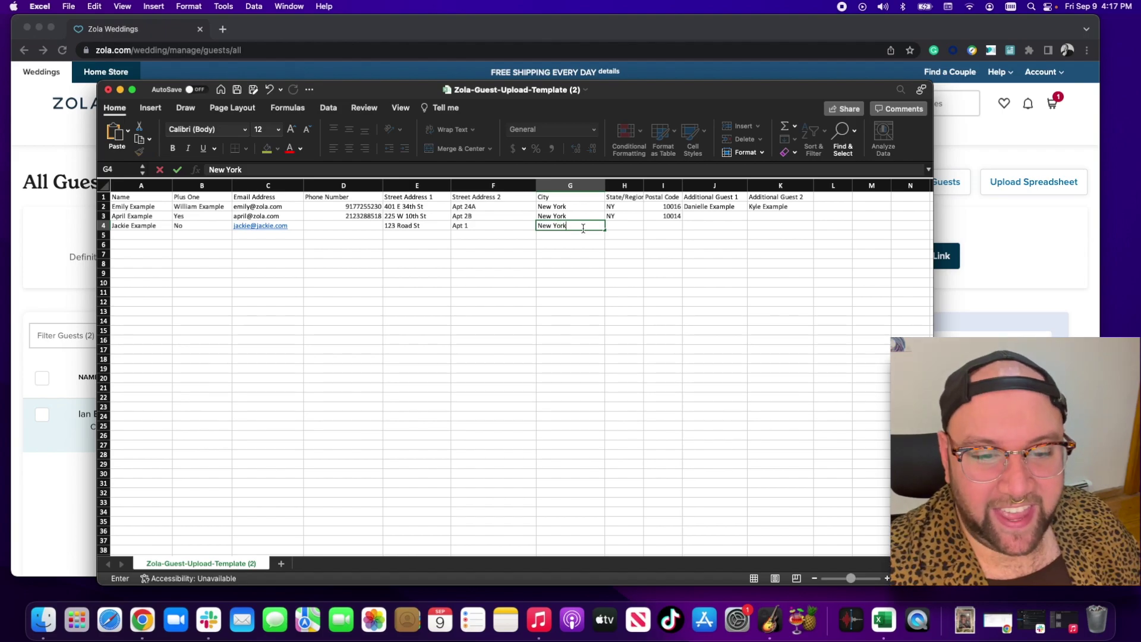
{"action": "left_click", "coordinate": [608, 226]}
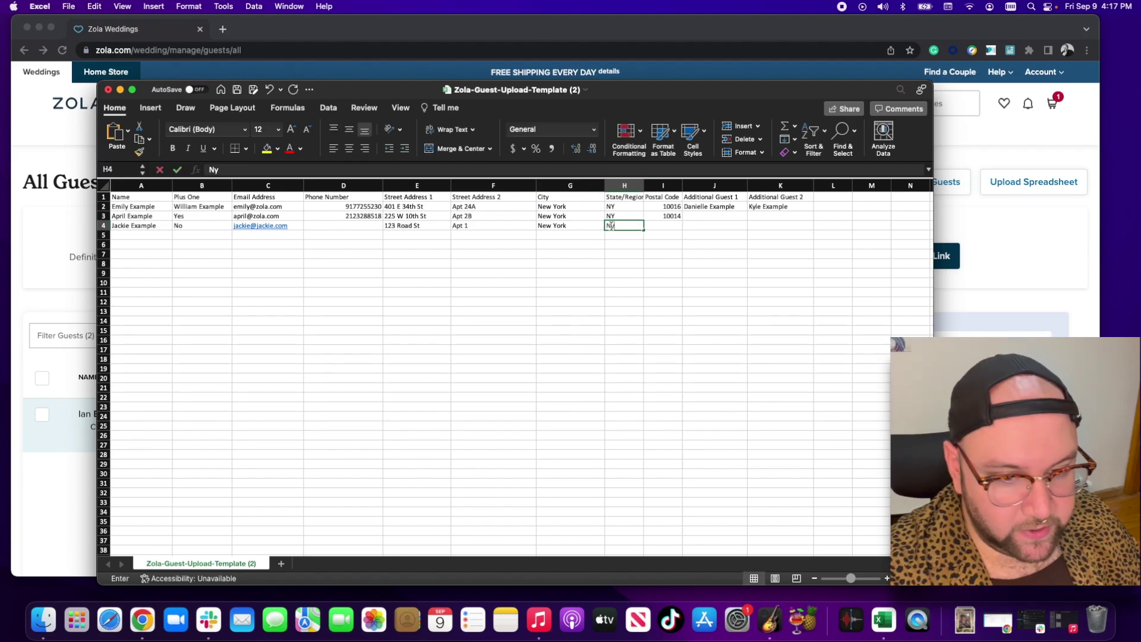
{"action": "type", "text": "Ny"}
{"action": "left_click", "coordinate": [664, 227]}
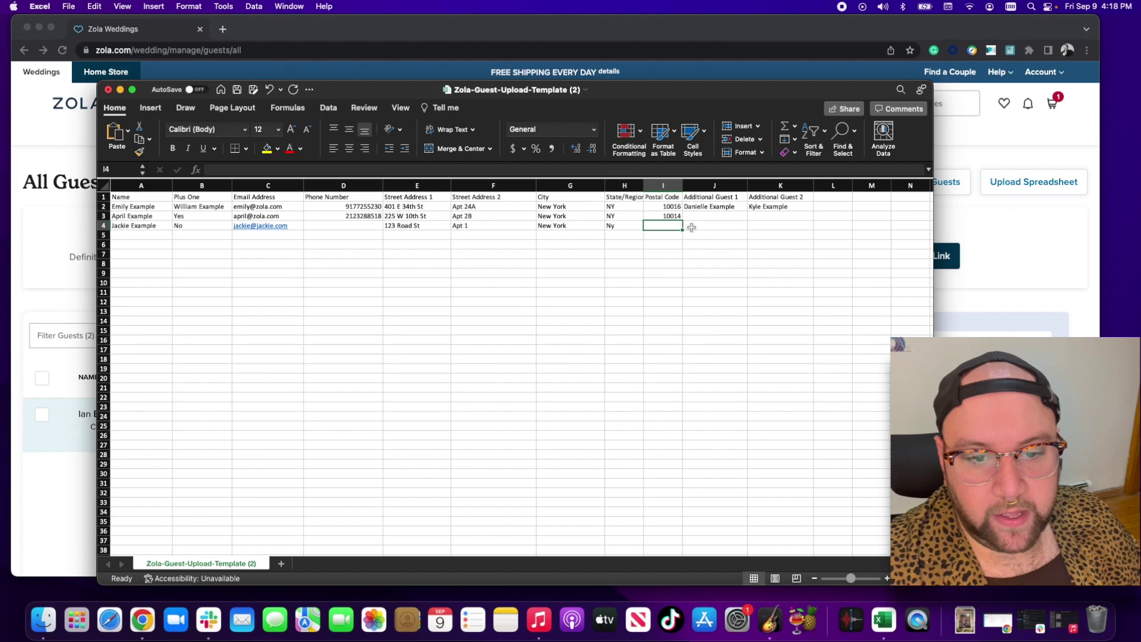
{"action": "type", "text": "10001"}
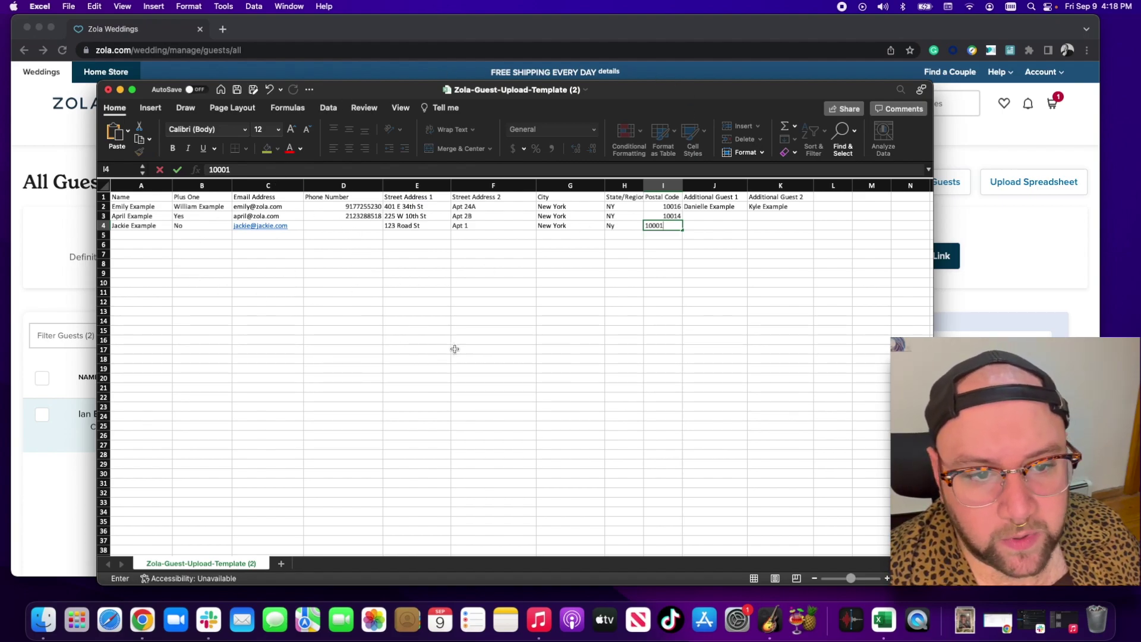
- Save the sheet to Downloads as a CSV with a new 'Wedding Guestlist' file name
{"action": "left_click", "coordinate": [68, 6]}
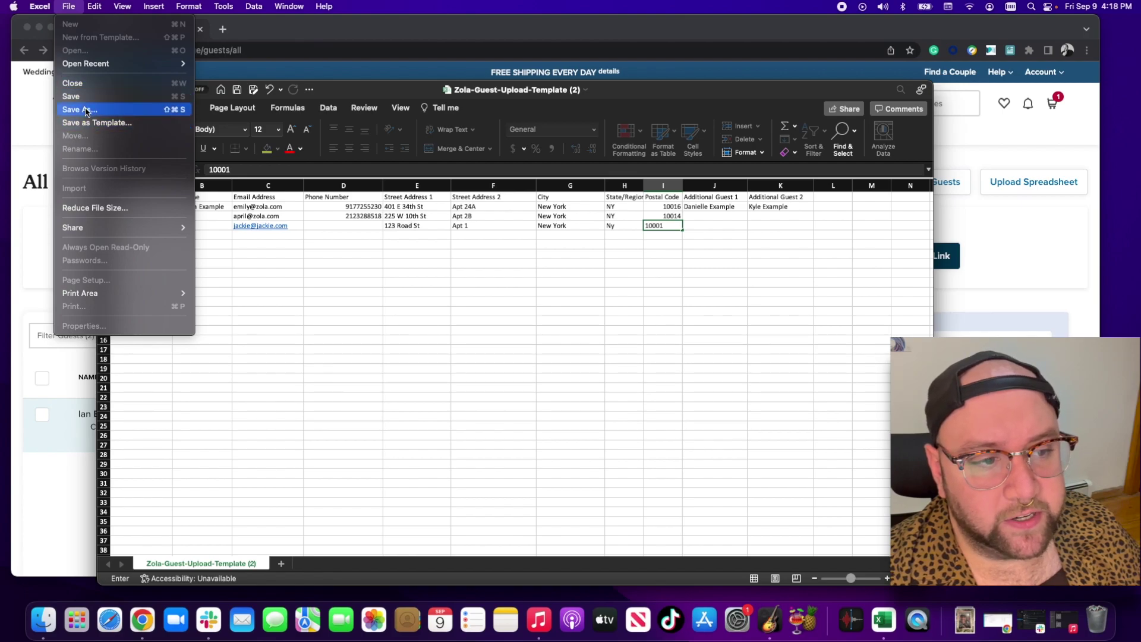
{"action": "left_click", "coordinate": [461, 125]}
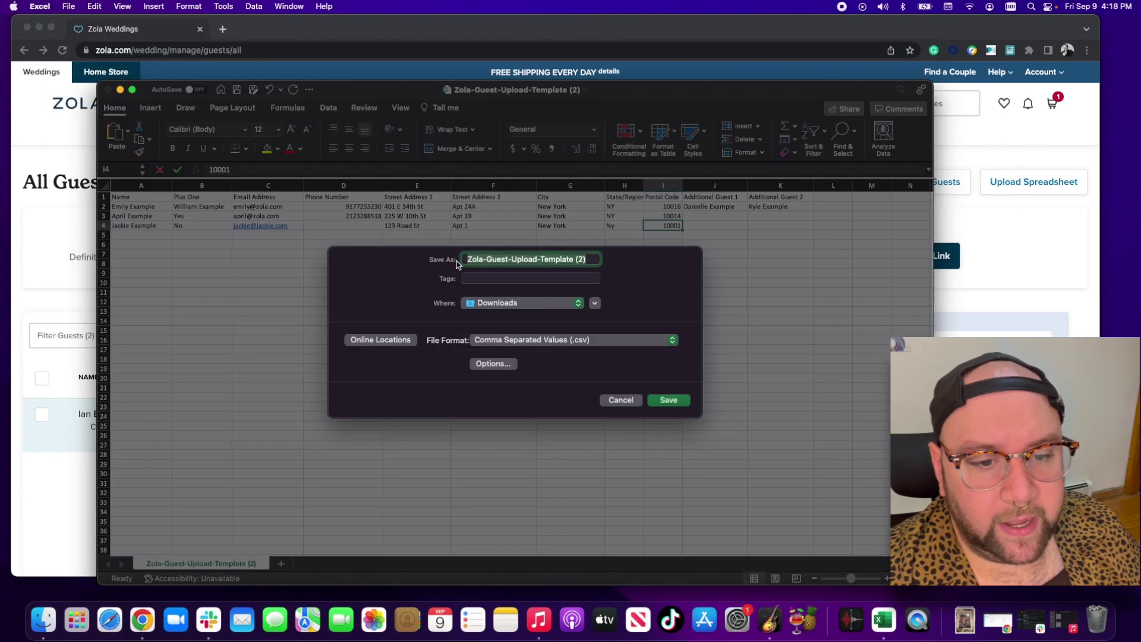
{"action": "left_click", "coordinate": [544, 258]}
{"action": "key", "text": "super+a"}
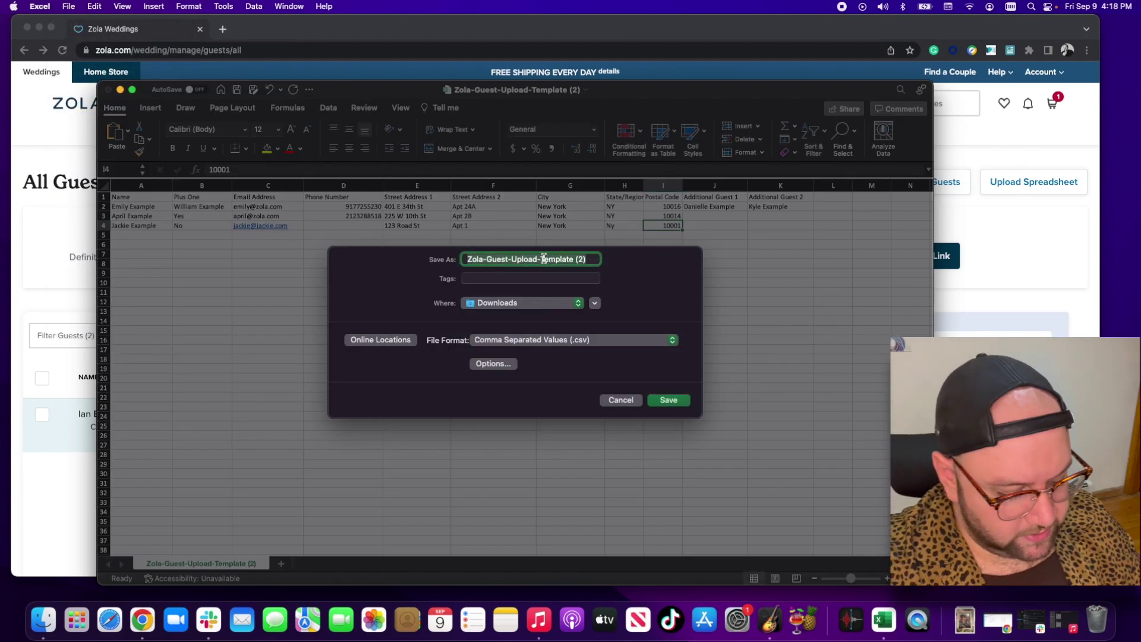
{"action": "key", "text": "BackSpace"}
{"action": "type", "text": "Ia's "}
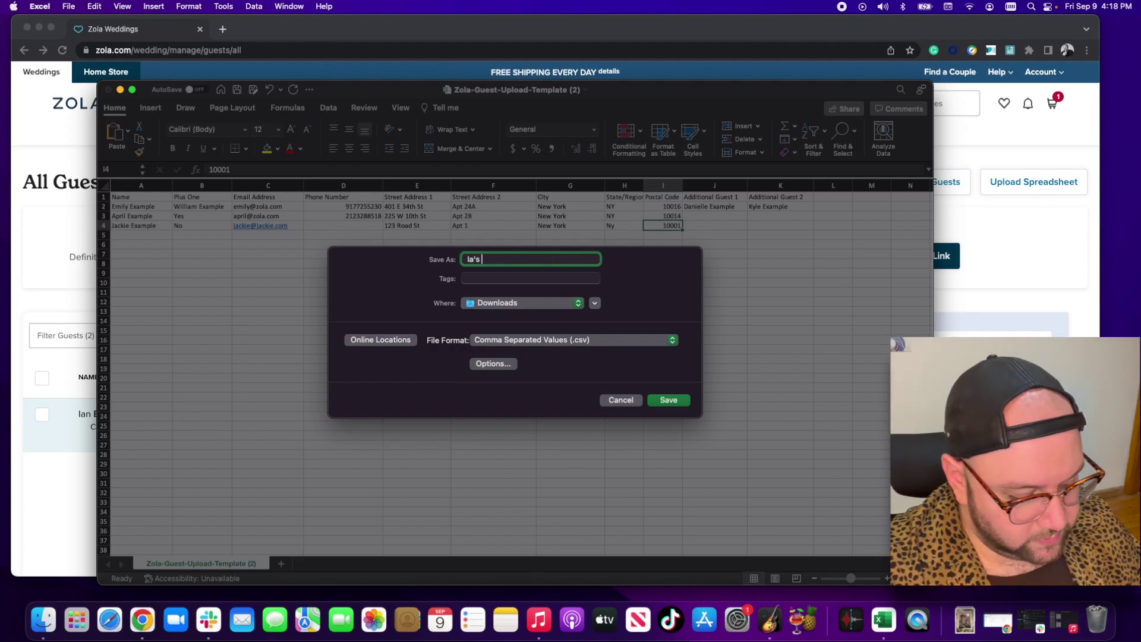
{"action": "type", "text": "Wedding Guest Li"}
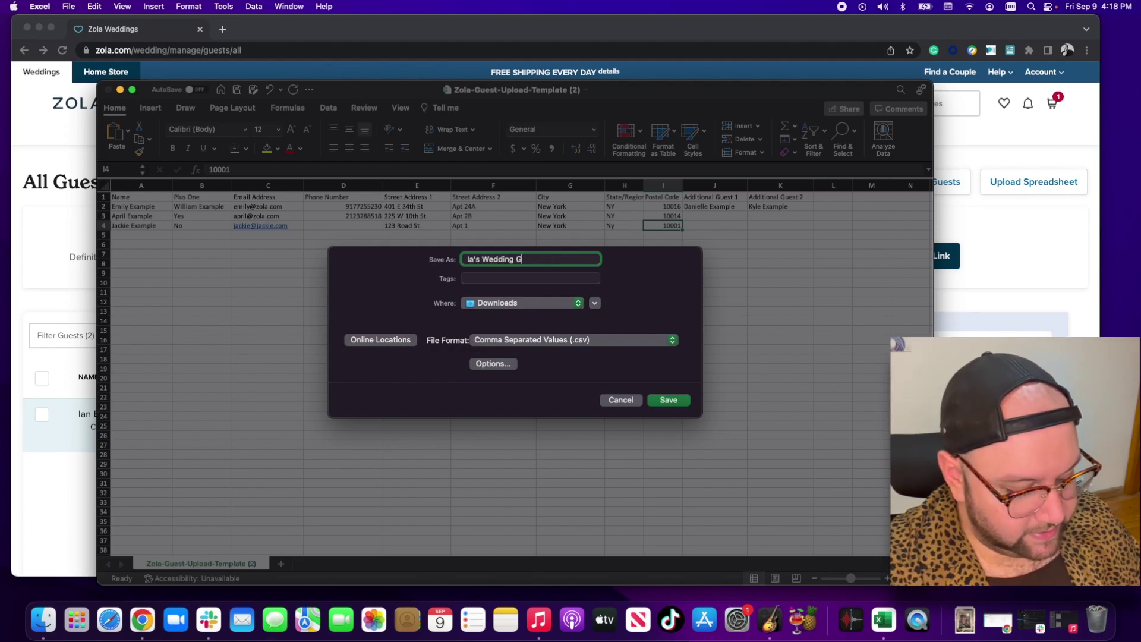
{"action": "key", "text": "BackSpace"}
{"action": "key", "text": "BackSpace"}
{"action": "key", "text": "BackSpace"}
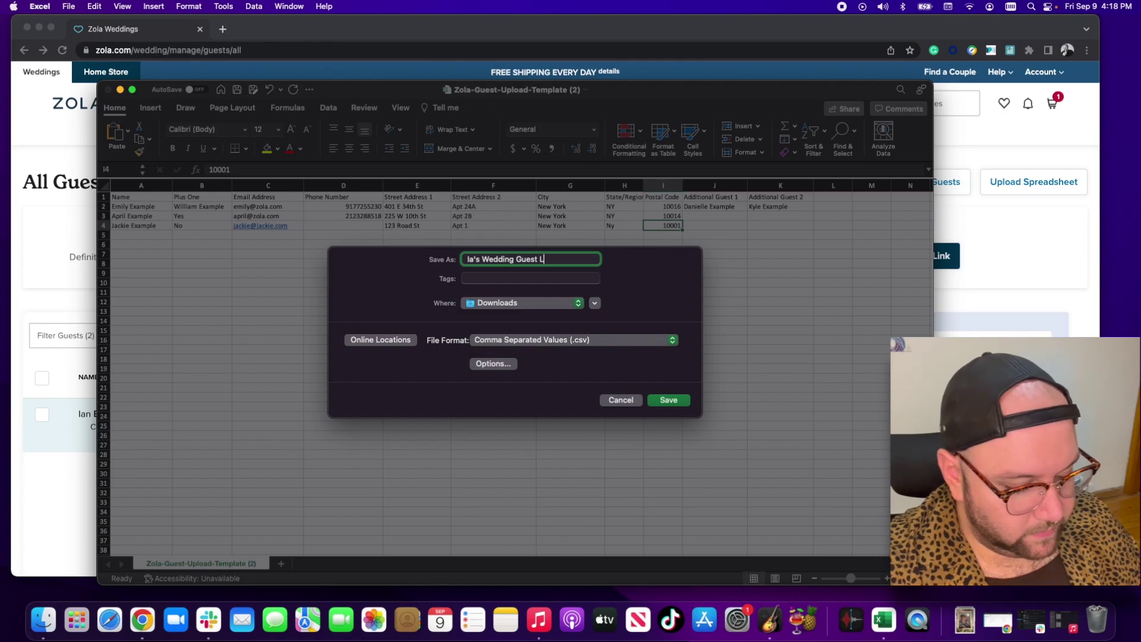
{"action": "type", "text": "list"}
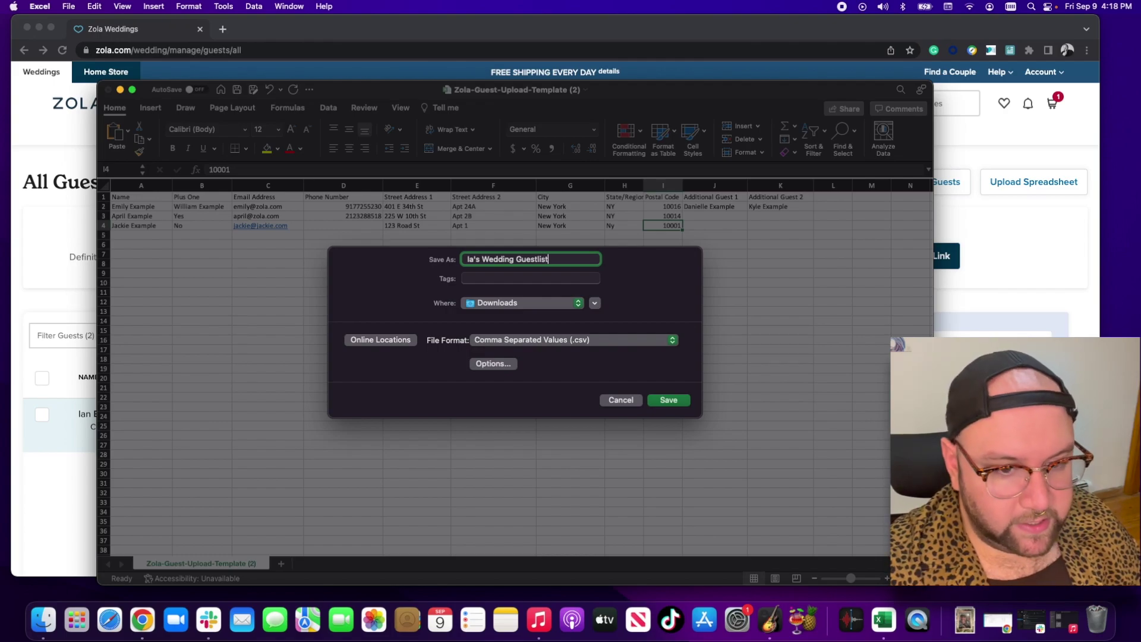
{"action": "type", "text": "n"}
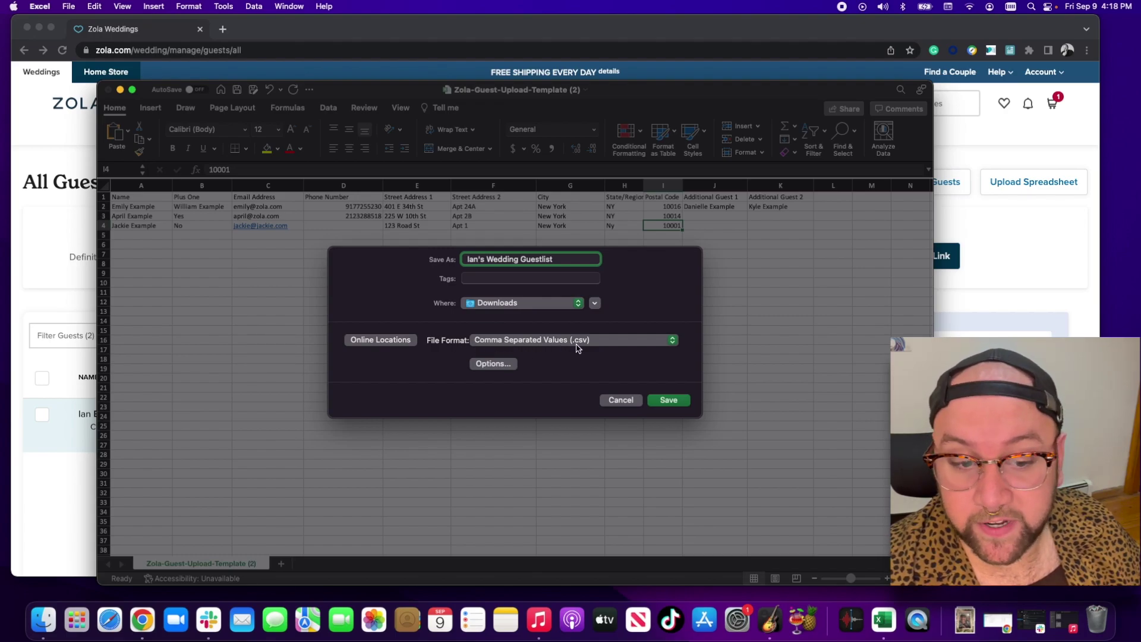
{"action": "left_click", "coordinate": [686, 400]}
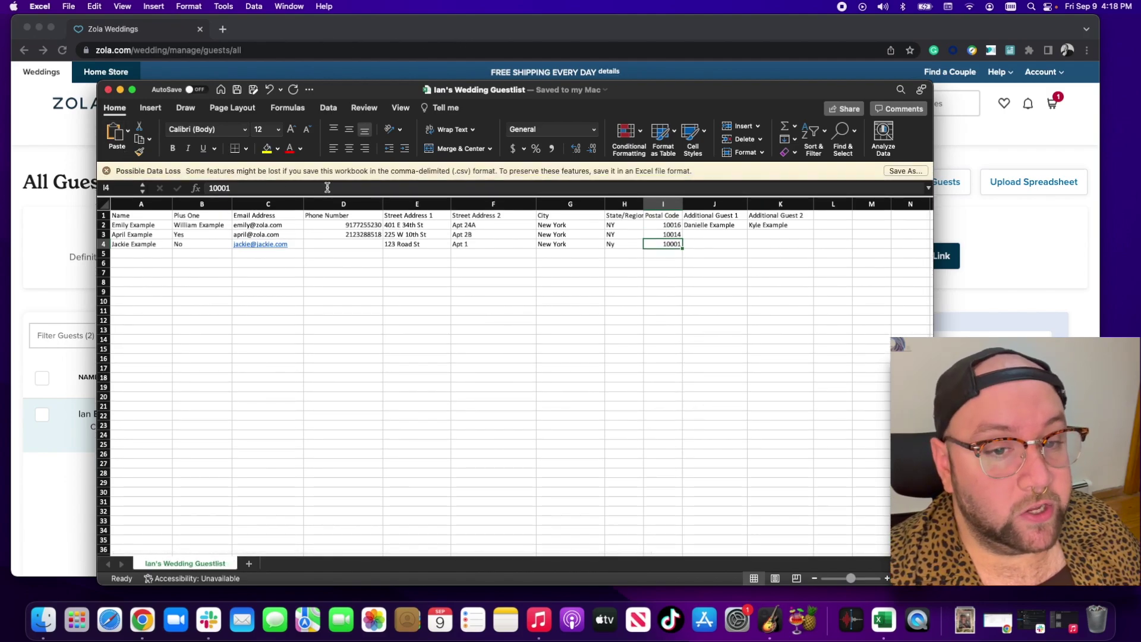
- Close Excel and start a spreadsheet upload from Zola's guest list page
{"action": "left_click", "coordinate": [108, 89]}
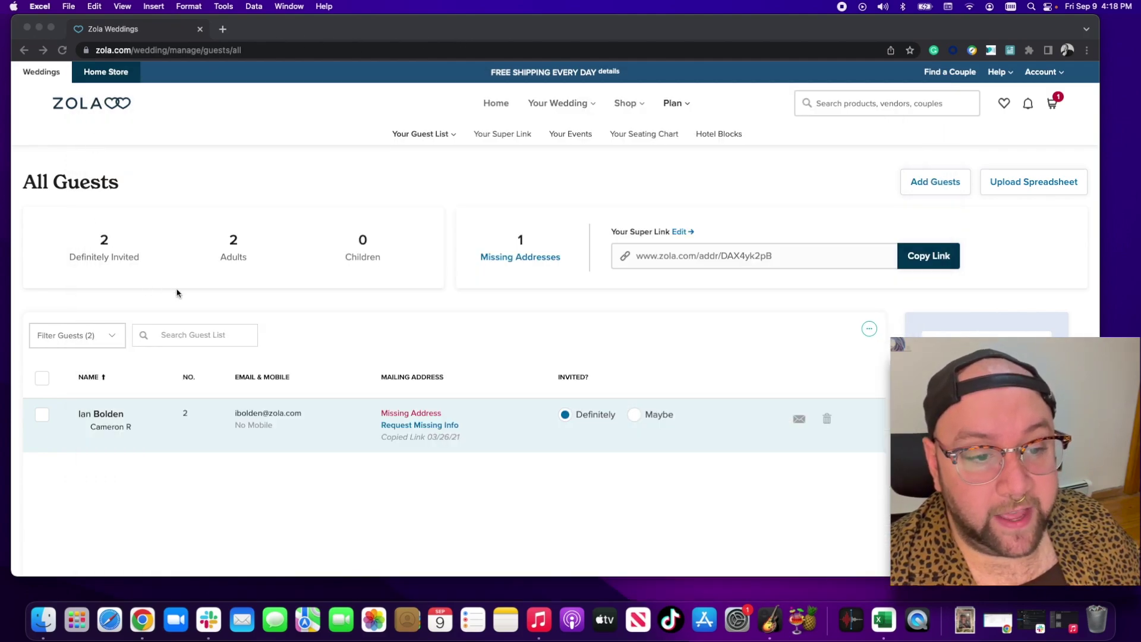
{"action": "left_click", "coordinate": [547, 199]}
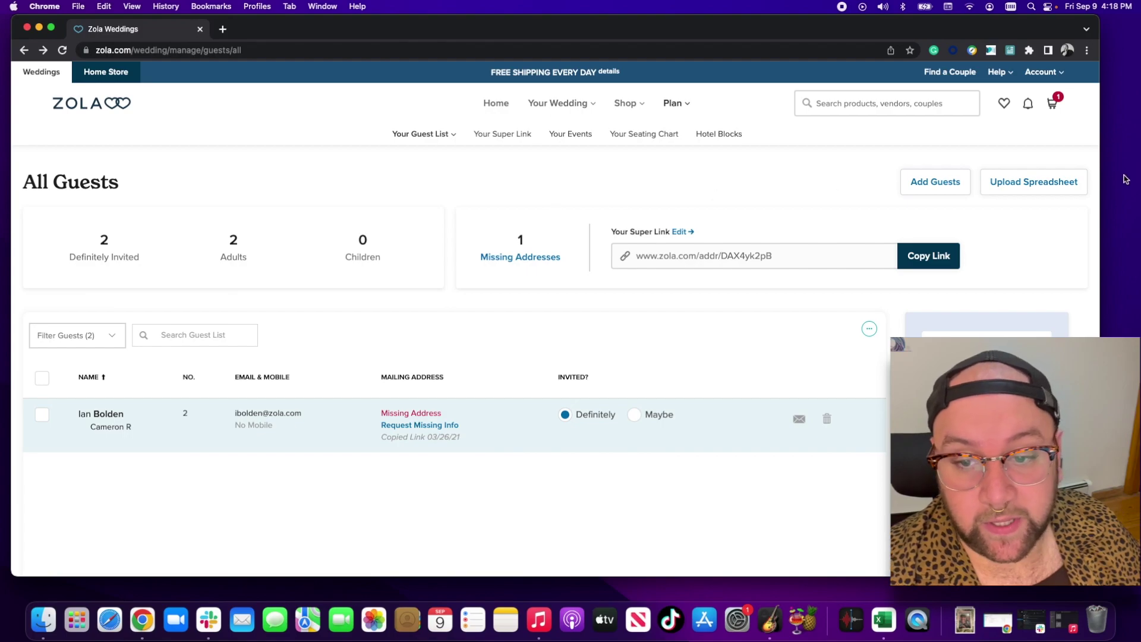
{"action": "left_click", "coordinate": [1022, 182]}
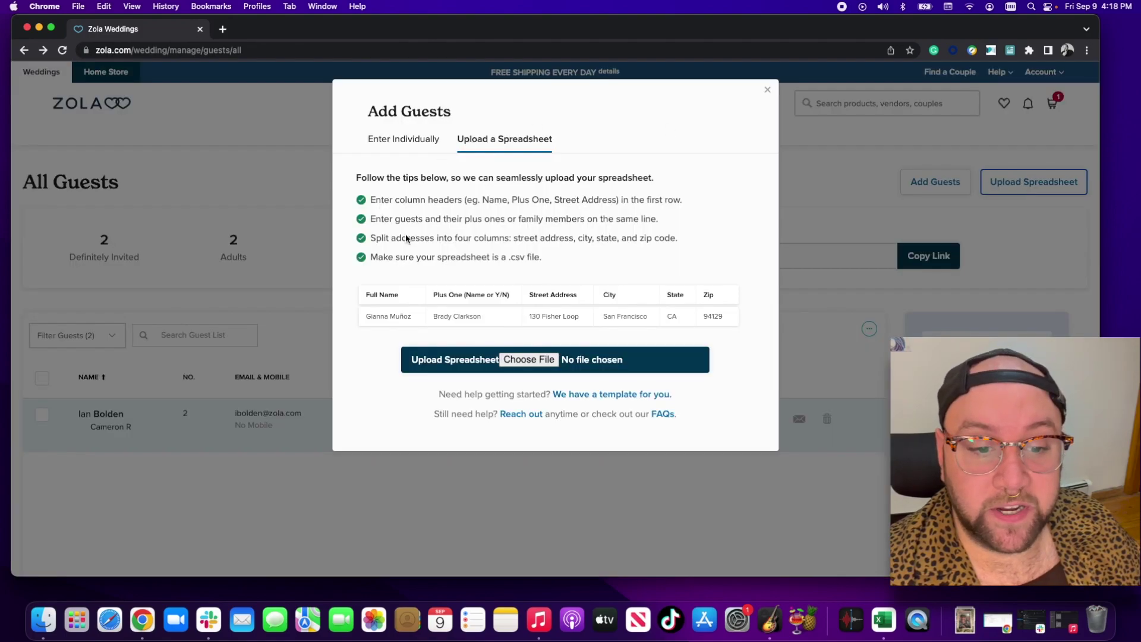
{"action": "left_click", "coordinate": [518, 361]}
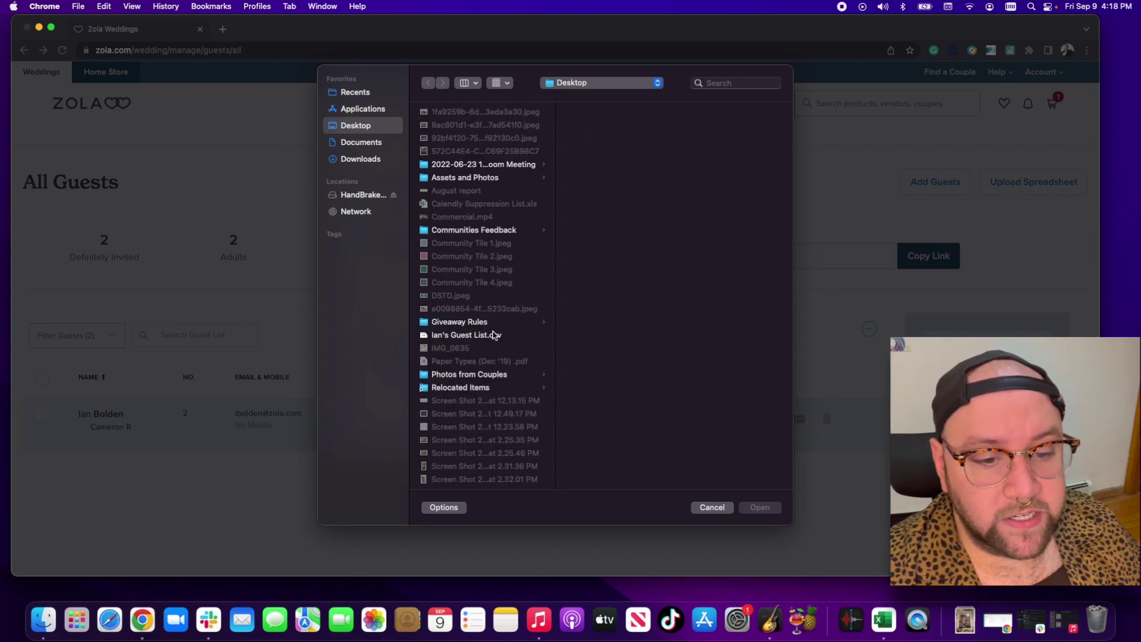
- Pick the saved wedding guest list CSV from Downloads and upload it
{"action": "scroll", "coordinate": [473, 363], "scroll_direction": "down", "scroll_amount": 5}
{"action": "scroll", "coordinate": [492, 480], "scroll_direction": "down", "scroll_amount": 10}
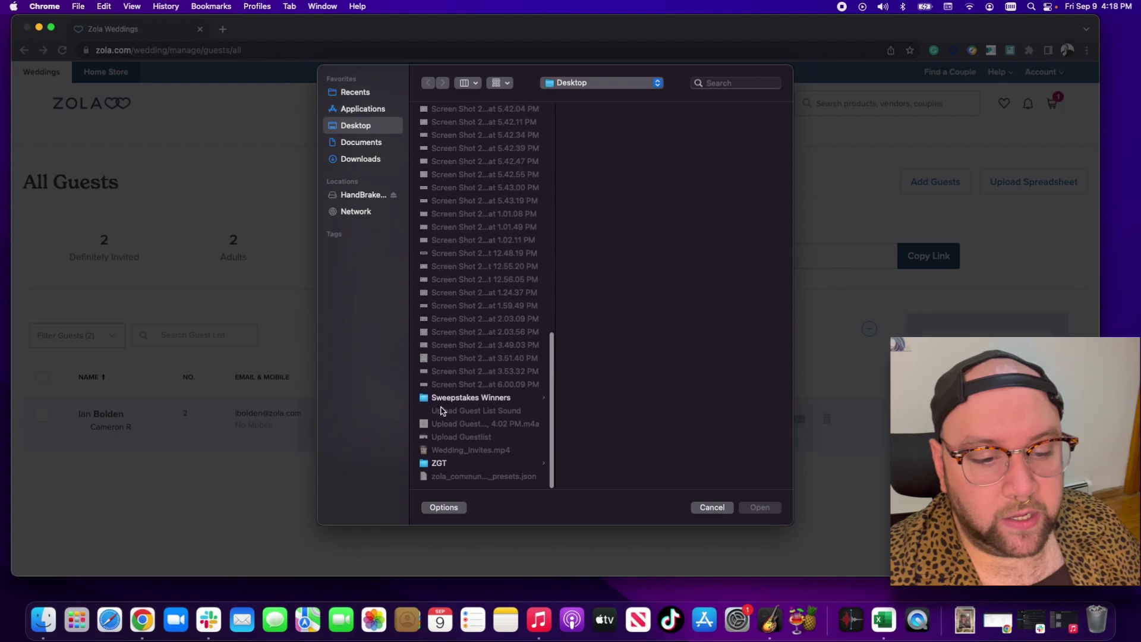
{"action": "left_click", "coordinate": [369, 146]}
{"action": "left_click", "coordinate": [360, 159]}
{"action": "scroll", "coordinate": [472, 262], "scroll_direction": "down", "scroll_amount": 10}
{"action": "scroll", "coordinate": [466, 310], "scroll_direction": "down", "scroll_amount": 15}
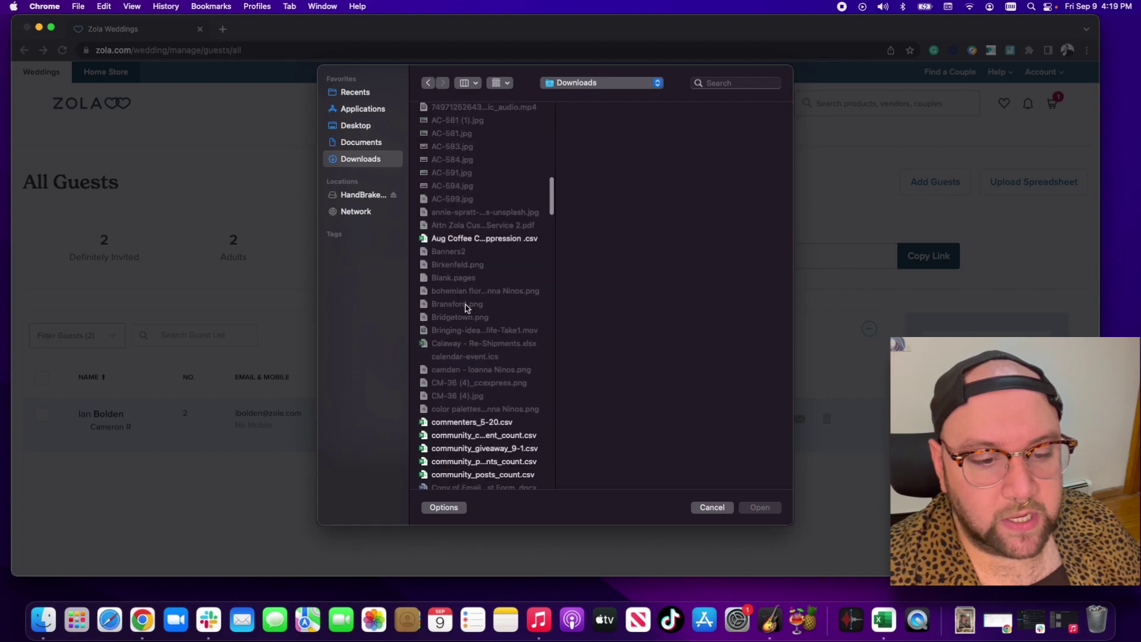
{"action": "scroll", "coordinate": [465, 309], "scroll_direction": "down", "scroll_amount": 15}
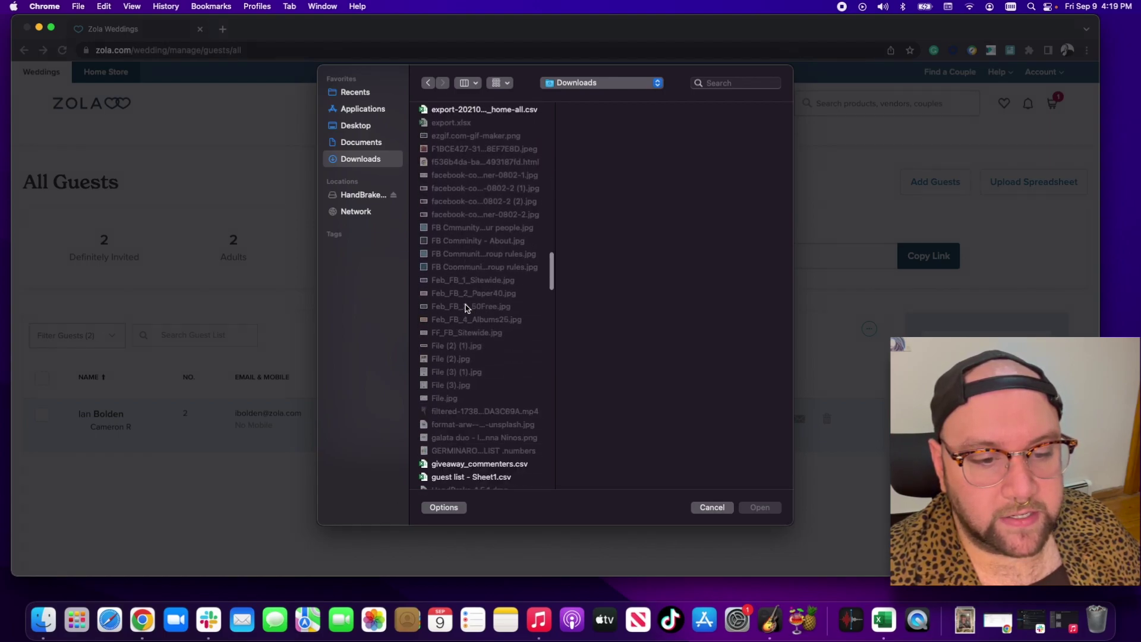
{"action": "left_click", "coordinate": [459, 312]}
{"action": "left_click", "coordinate": [760, 507]}
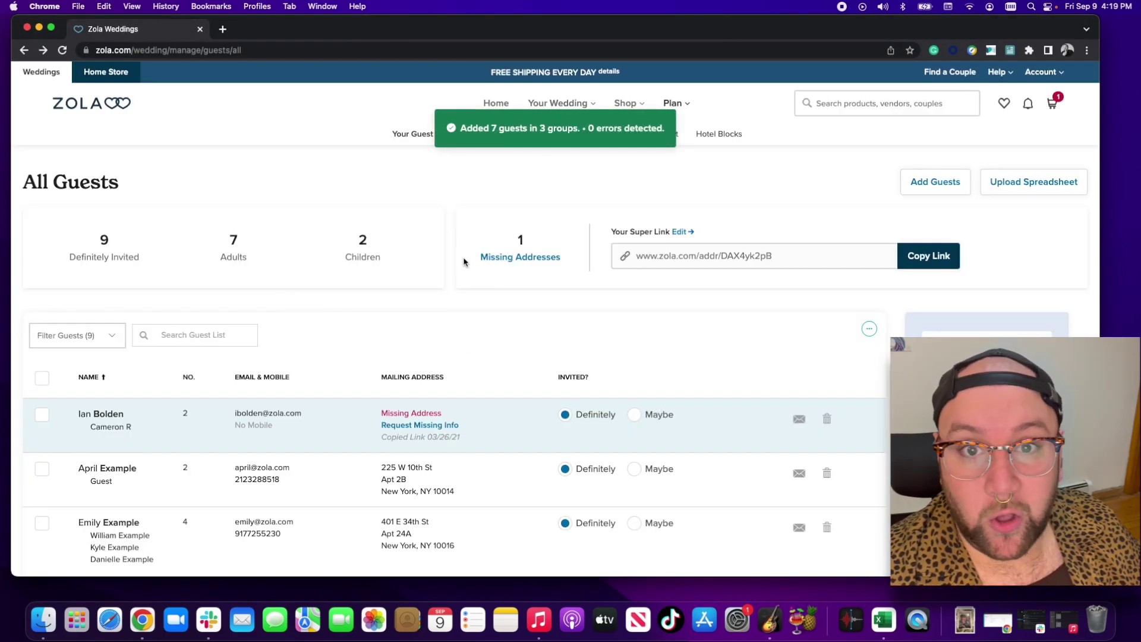
{"action": "scroll", "coordinate": [464, 262], "scroll_direction": "down", "scroll_amount": 5}
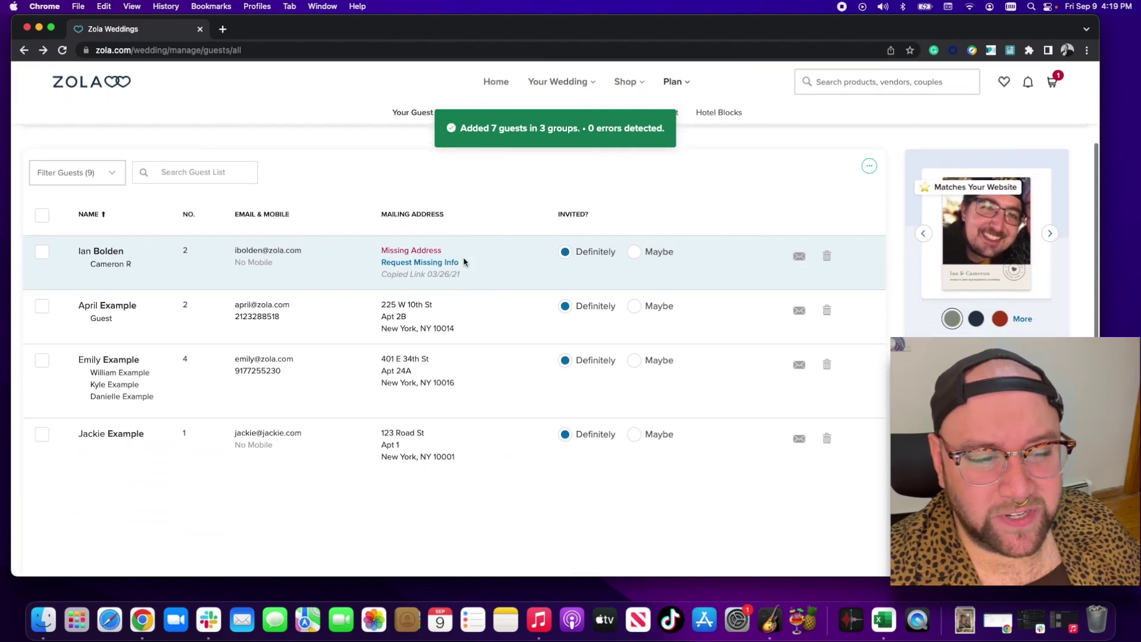